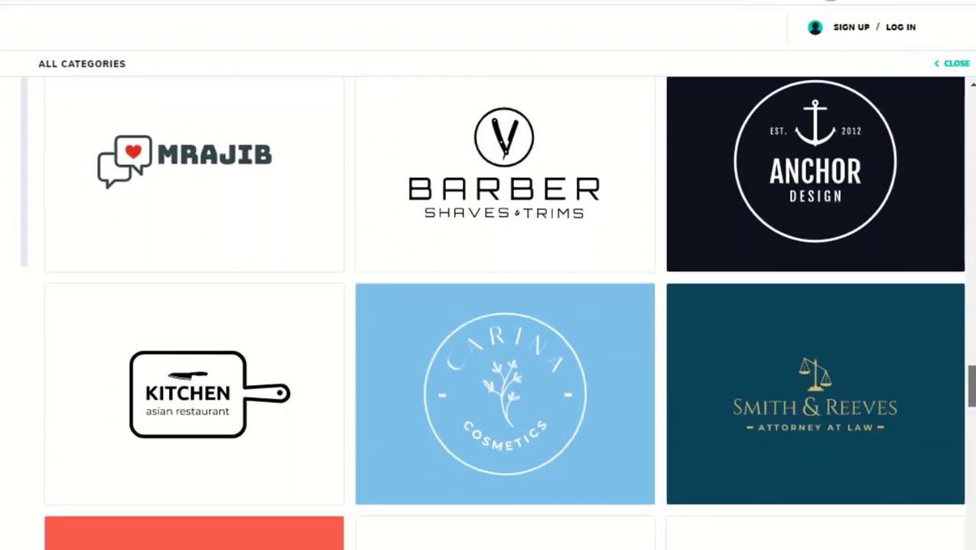
drag(970, 393, 974, 497)
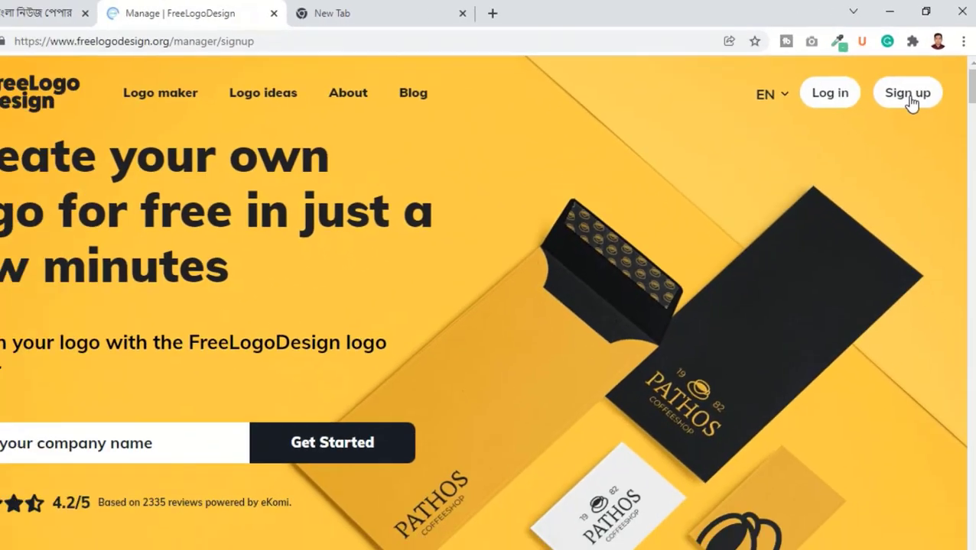
- View the account sign-up form and return to the home page
click(872, 170)
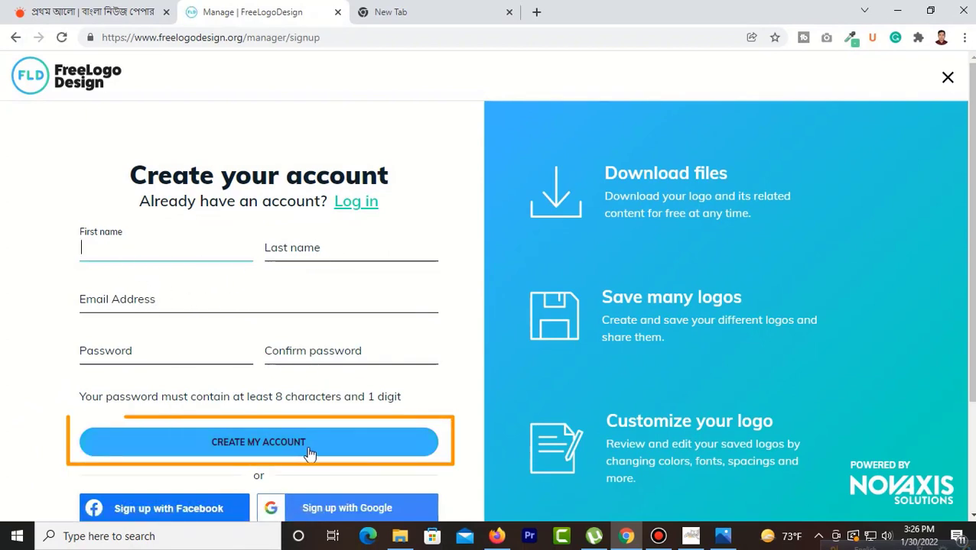
click(949, 80)
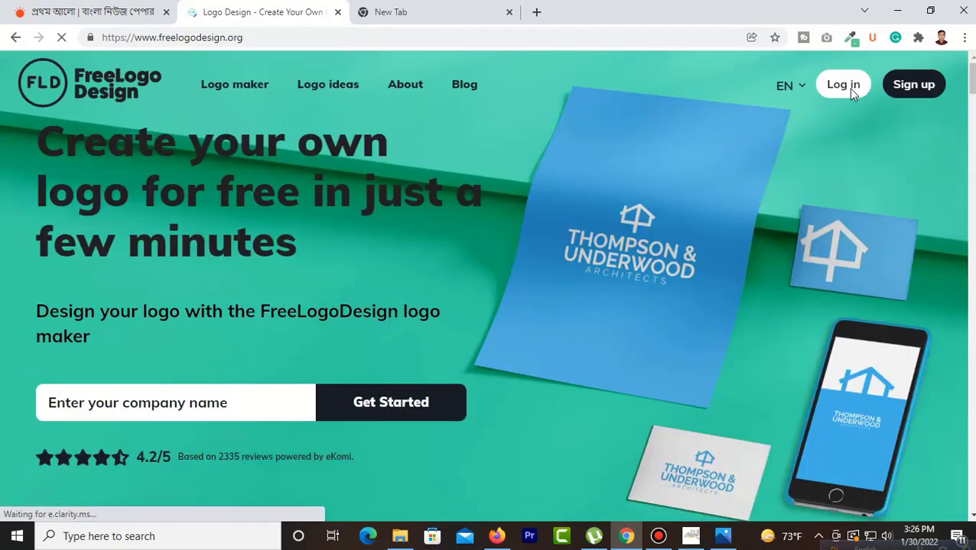
- Log in to the existing FreeLogoDesign account
click(851, 95)
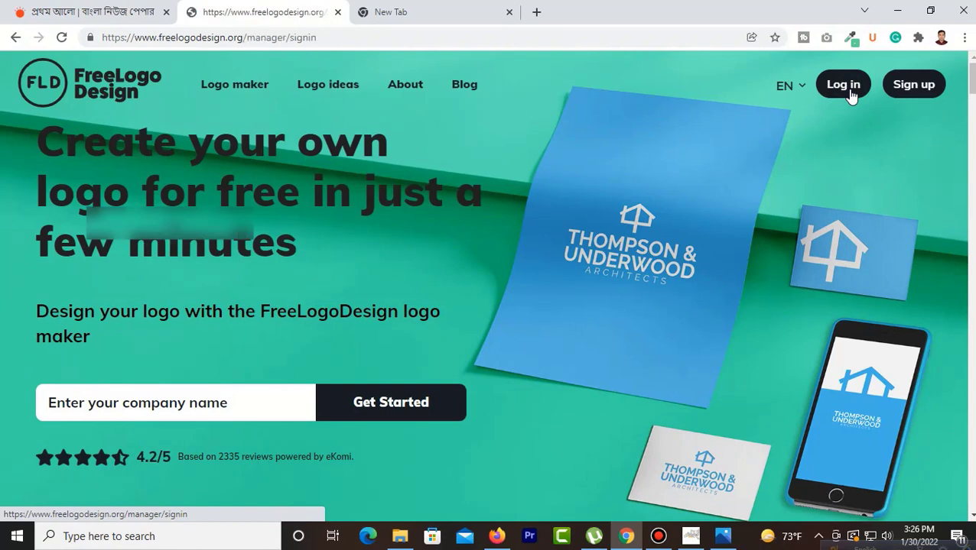
click(341, 279)
click(315, 373)
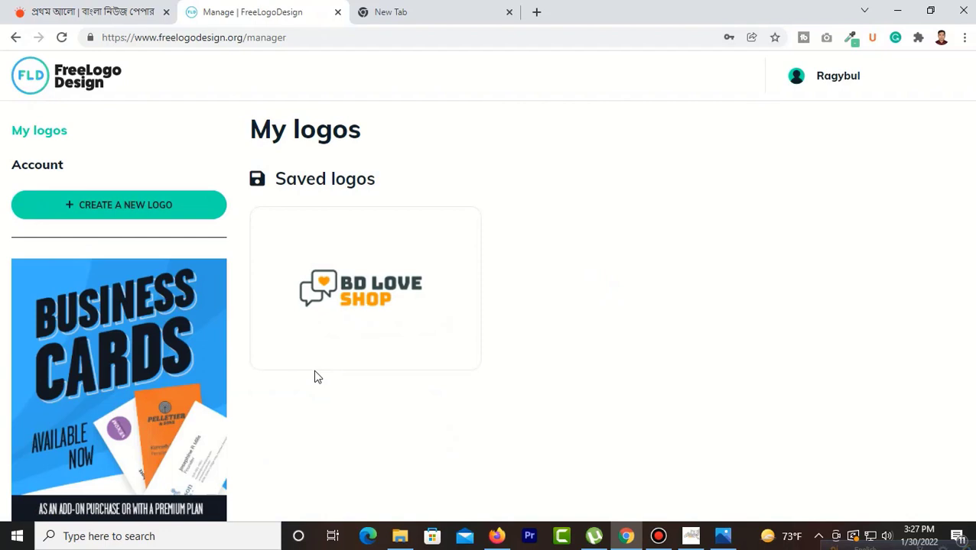
- Start a new logo using the company name "Bd Love shop"
mouse_move(329, 350)
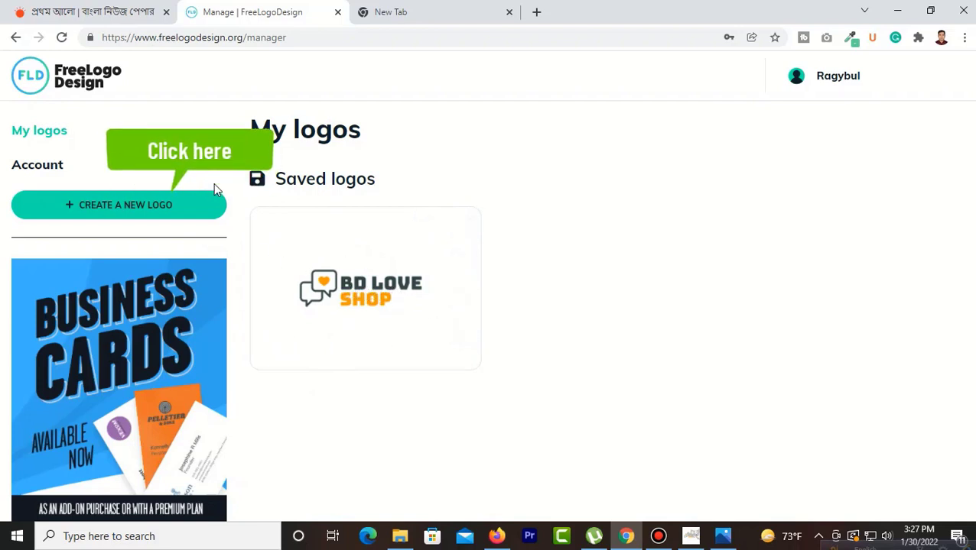
click(139, 221)
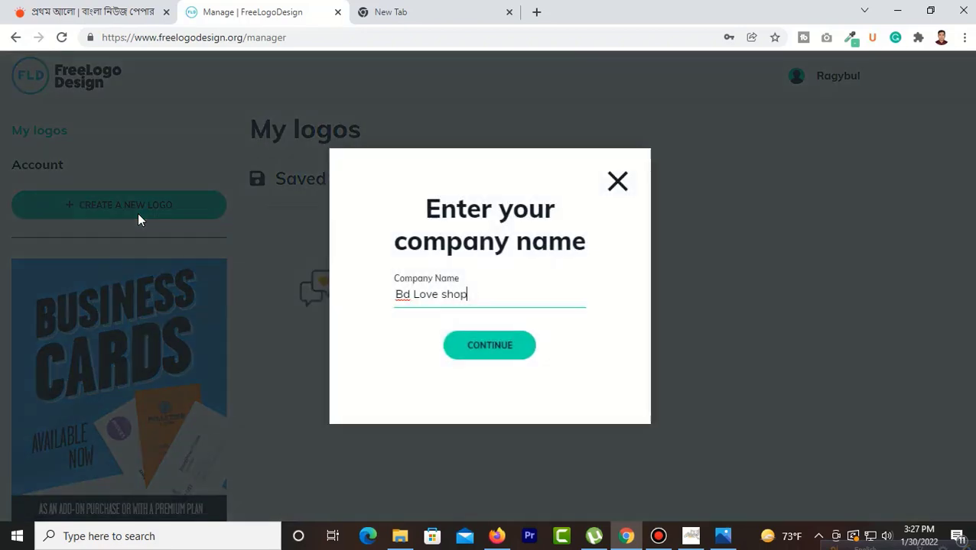
drag(488, 295, 388, 295)
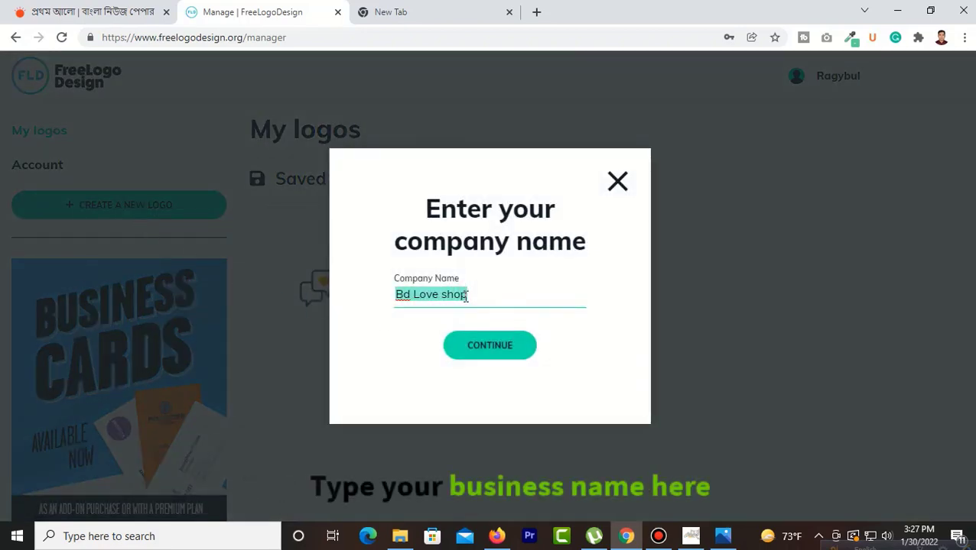
drag(472, 293, 399, 300)
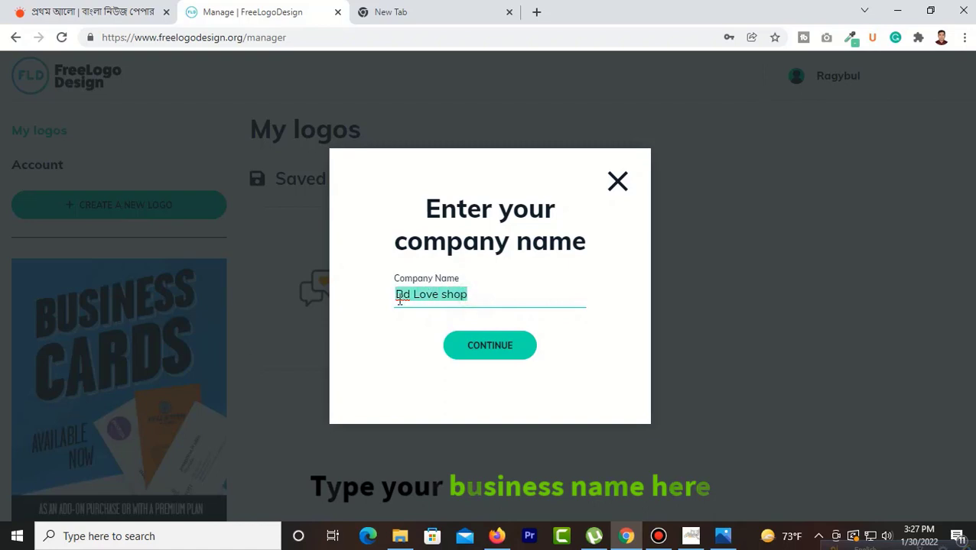
click(467, 291)
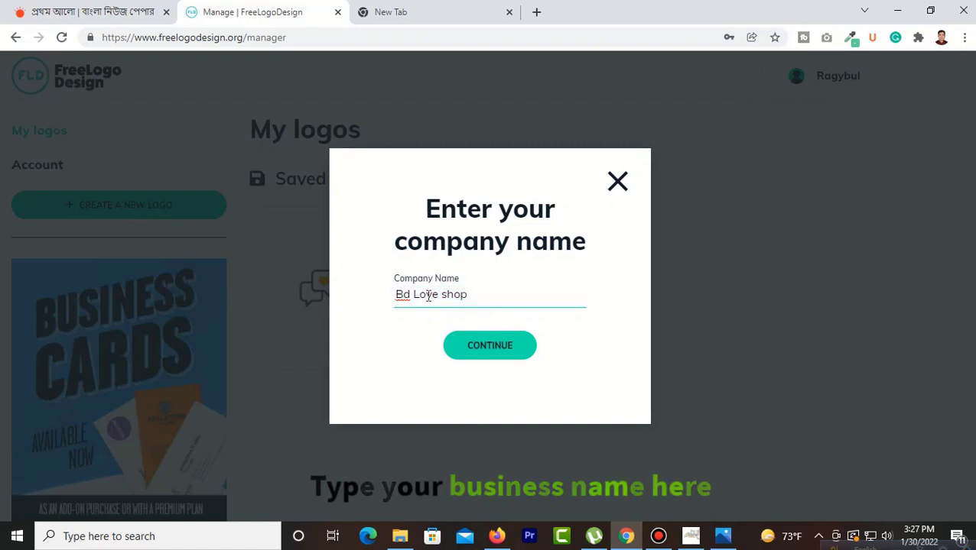
click(487, 353)
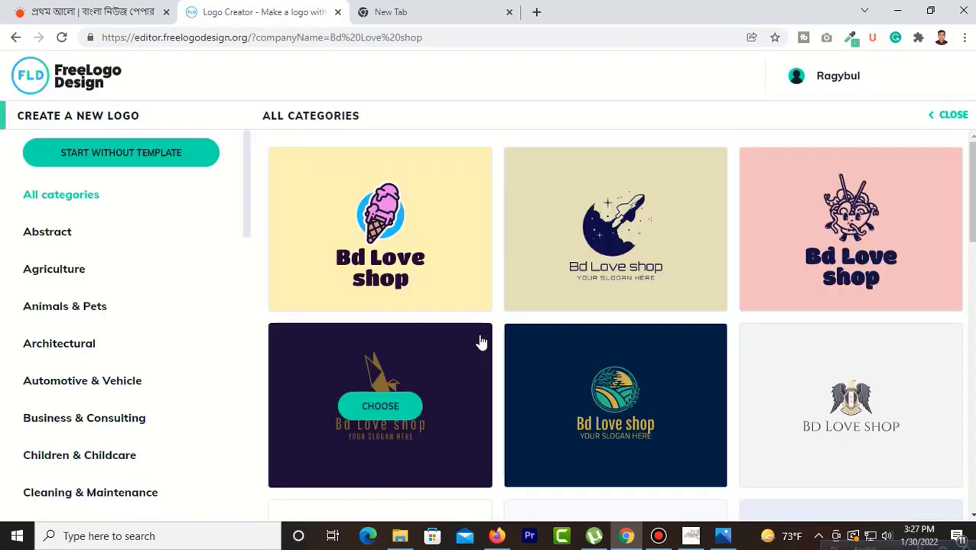
- Look through the logo templates offered across all categories
scroll(929, 304, down, 8)
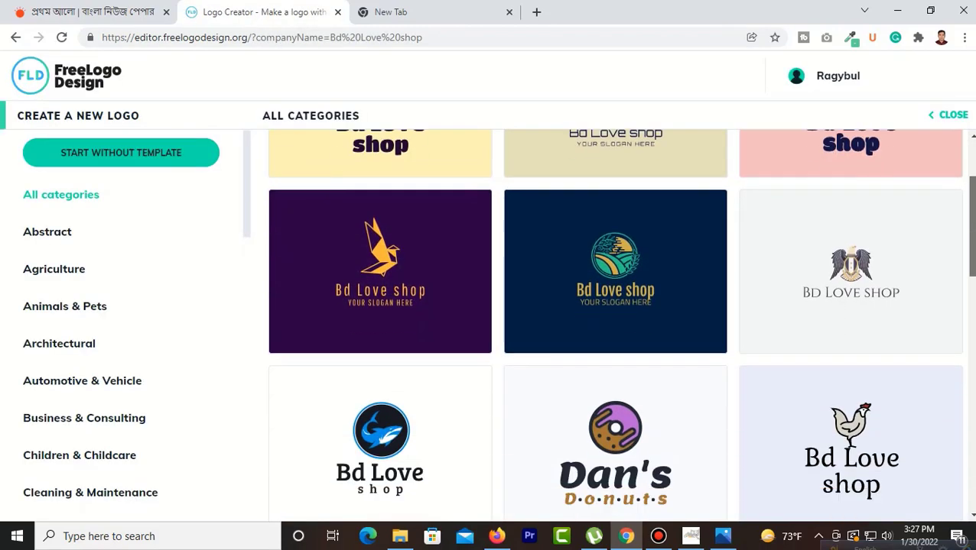
scroll(958, 511, down, 5)
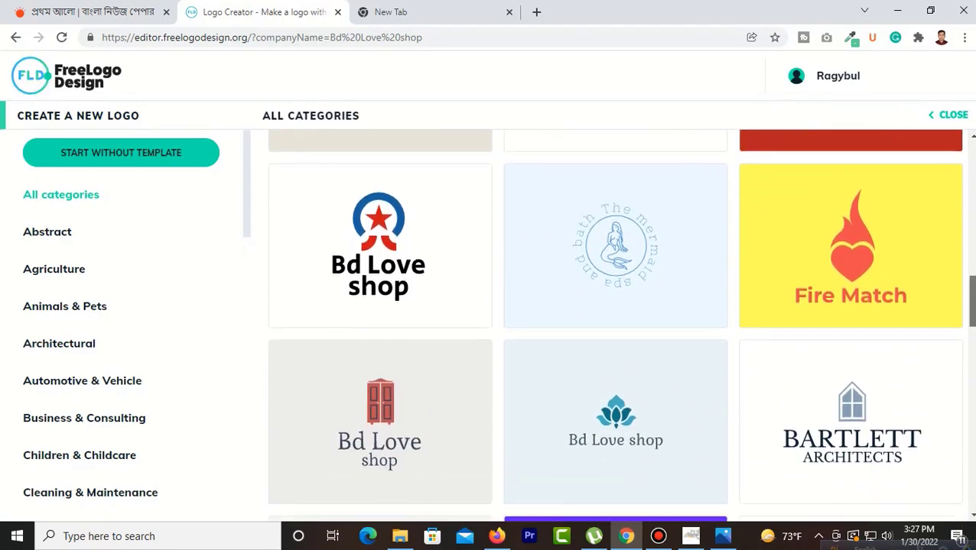
drag(973, 305, 973, 435)
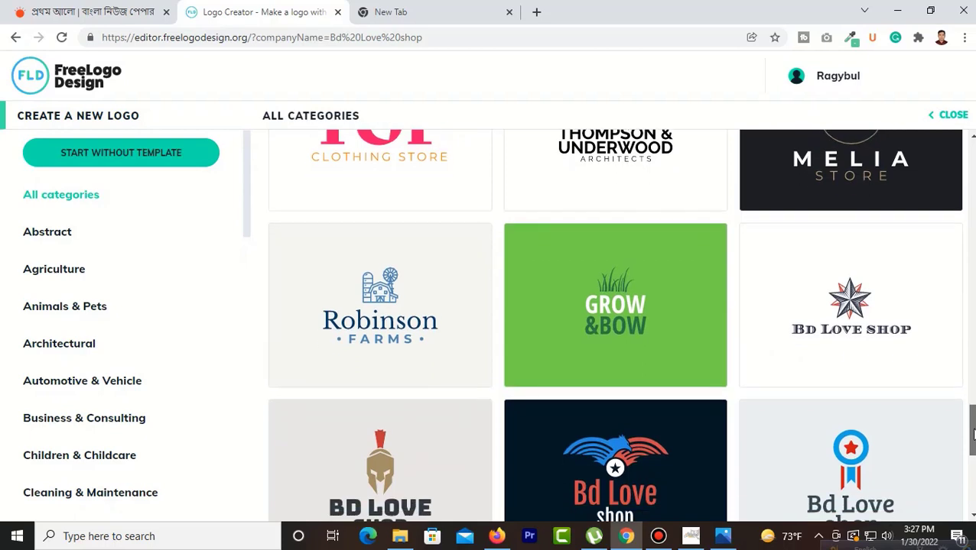
drag(974, 434, 973, 477)
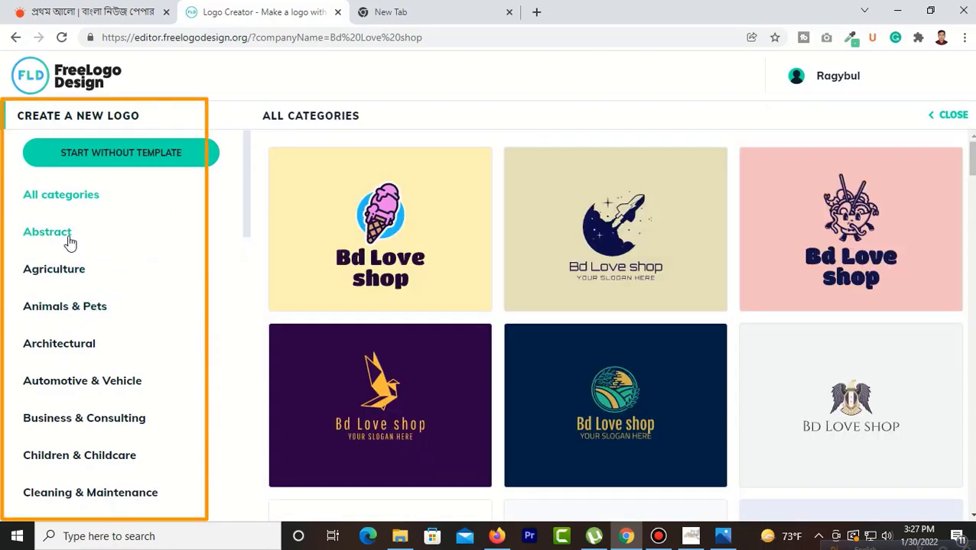
- Browse the logo templates in the Abstract and Food & Drink categories
click(61, 242)
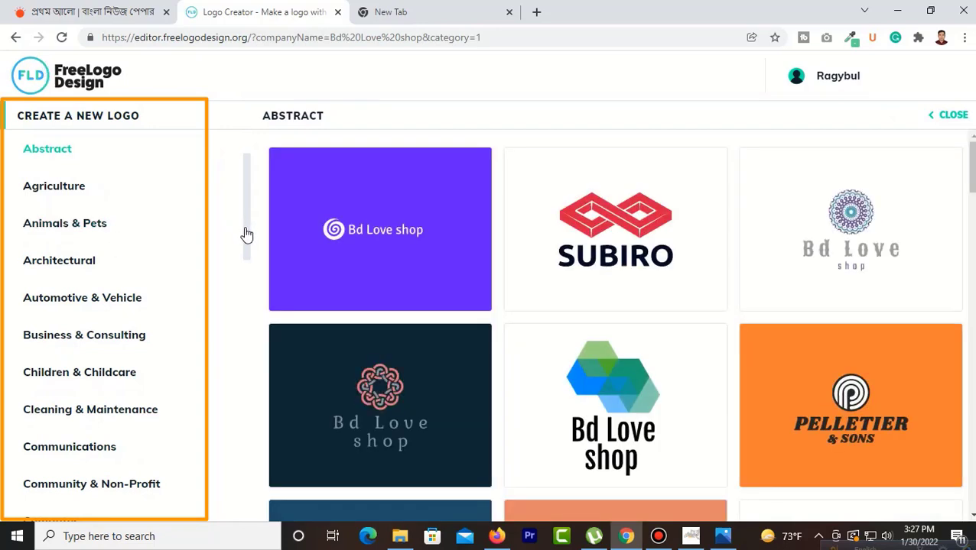
drag(247, 237, 244, 401)
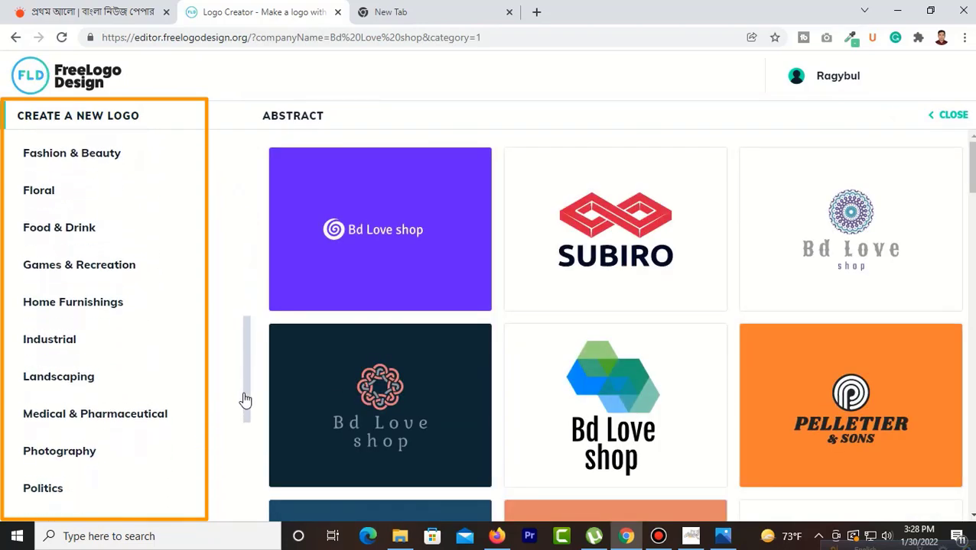
click(83, 229)
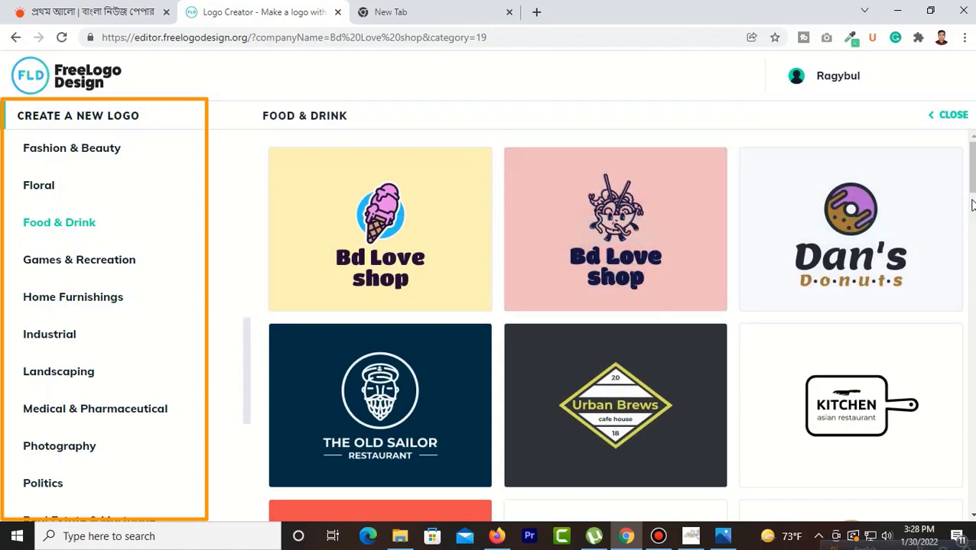
drag(972, 181, 972, 408)
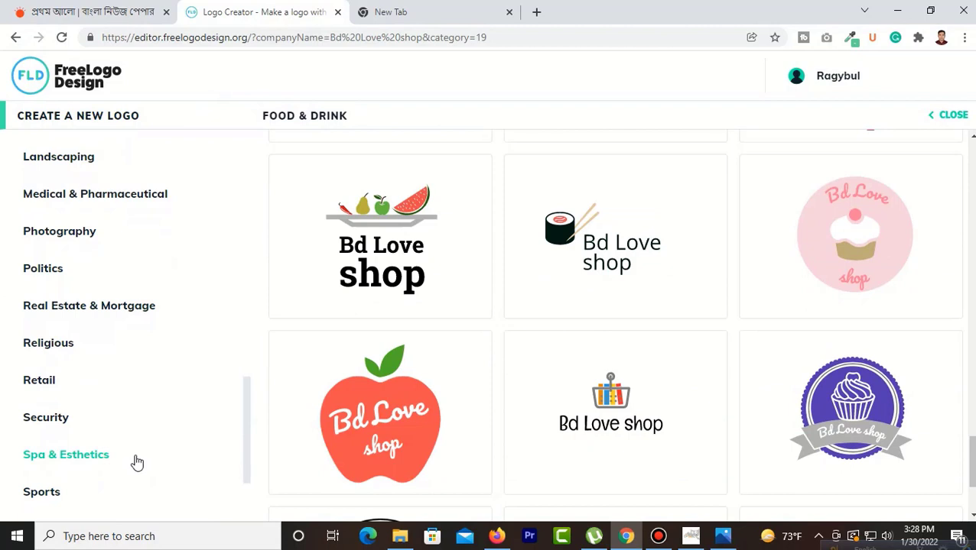
- Choose the shopping cart logo template with red lettering from the Retail category
click(42, 386)
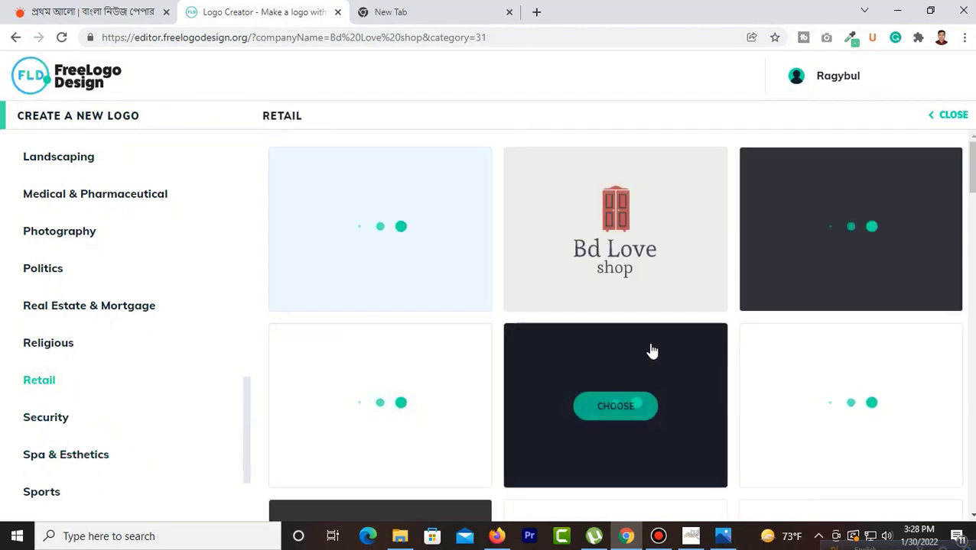
scroll(651, 350, down, 12)
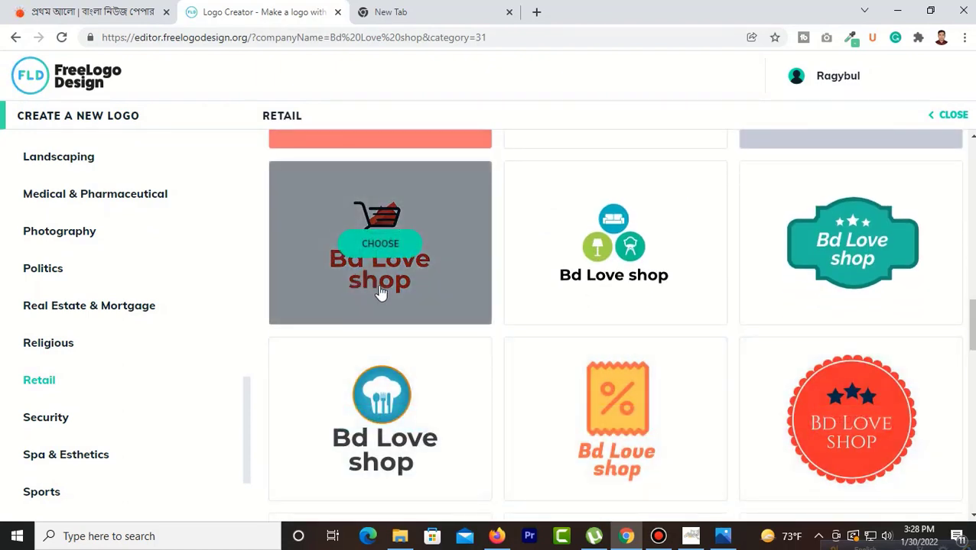
click(380, 293)
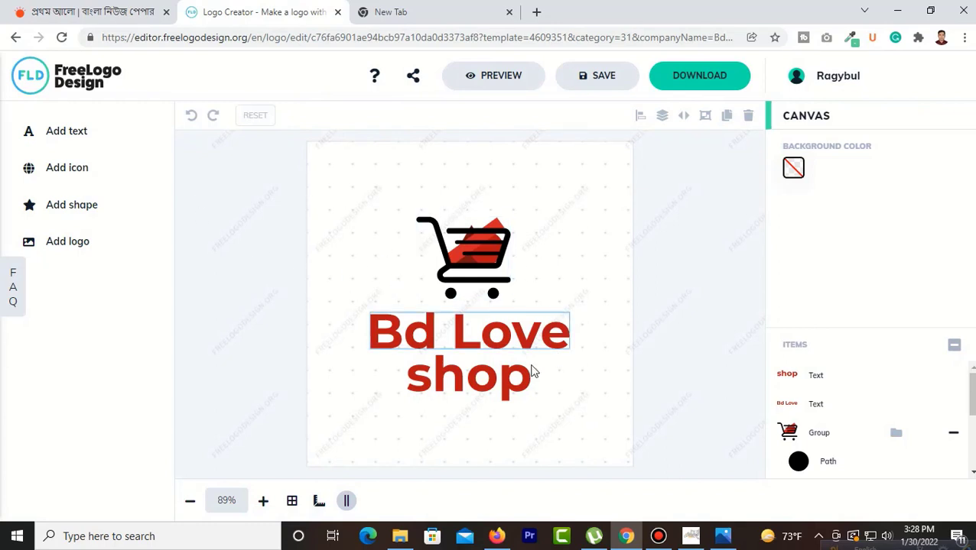
- Select the "Bd Love" text, the "shop" text and the cart icon in turn to examine their editing options
click(461, 341)
click(460, 393)
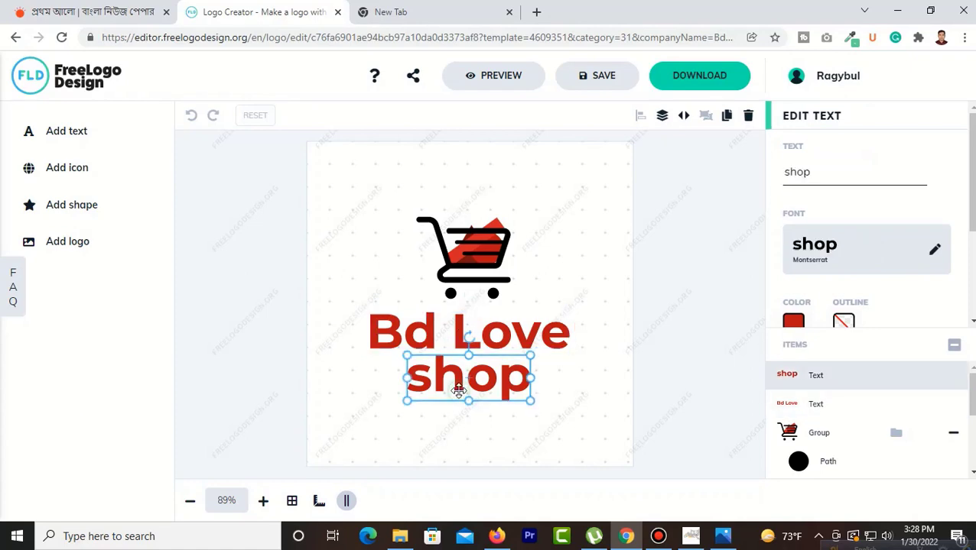
click(479, 271)
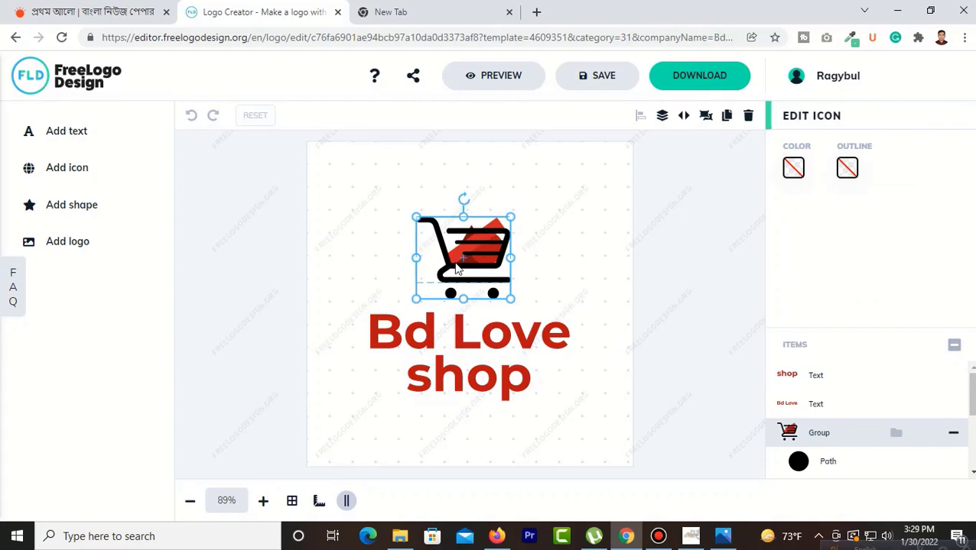
- Try the solid olive colour 81811C on the whole cart icon and discard the change
click(793, 168)
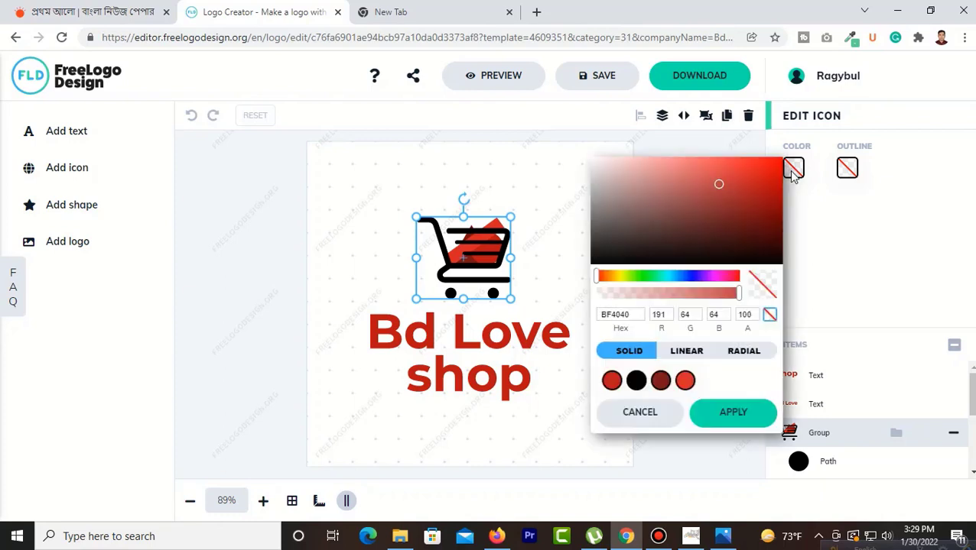
click(613, 278)
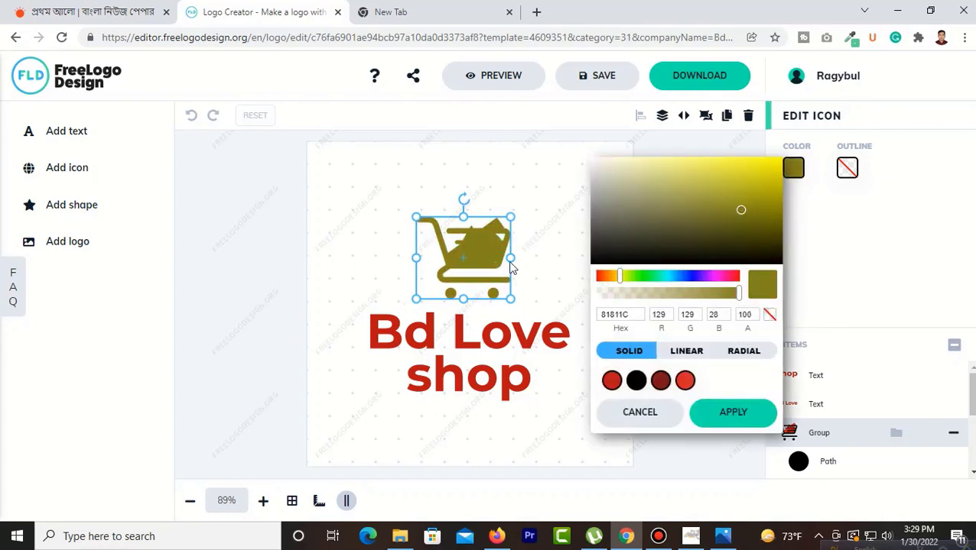
click(644, 416)
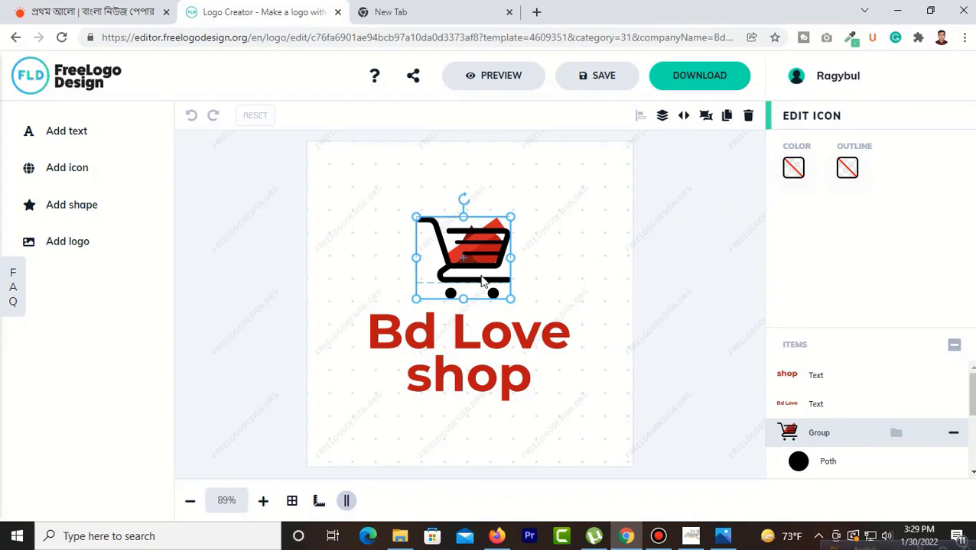
- Replace the cart icon with the dress fitting-room icon, placed directly to the left of the "Bd Love" text
key(Delete)
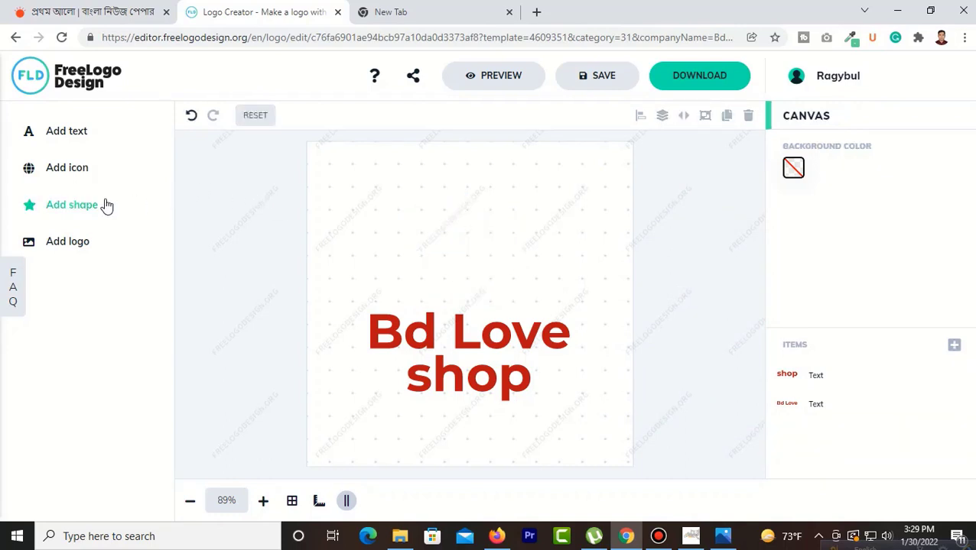
click(77, 174)
click(237, 157)
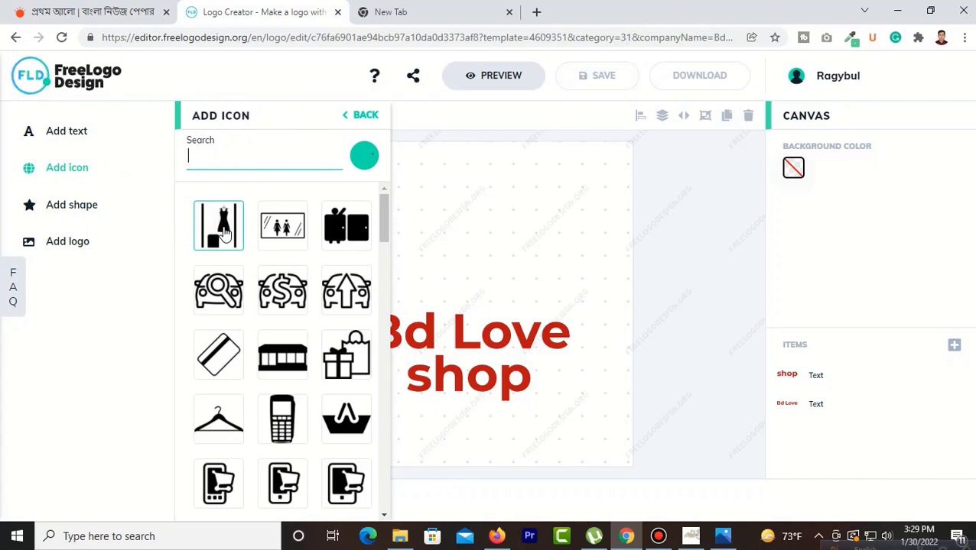
click(222, 231)
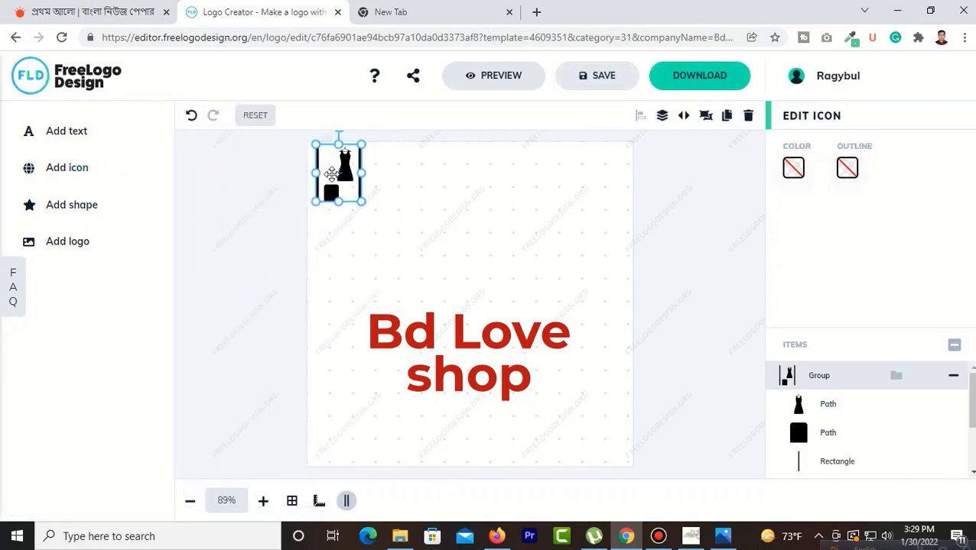
drag(329, 174, 343, 346)
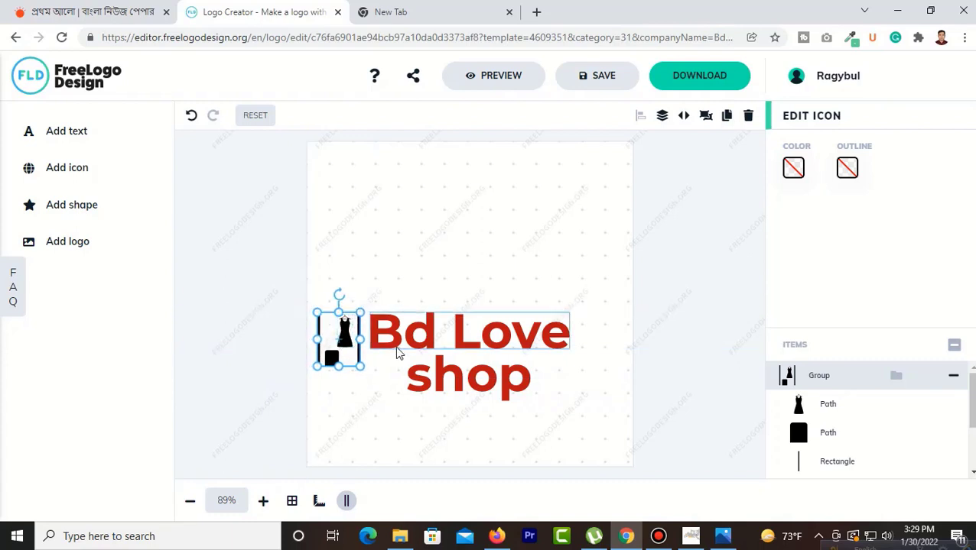
- Recolour only the dress shape inside the icon to solid red FF0B0B
double_click(346, 342)
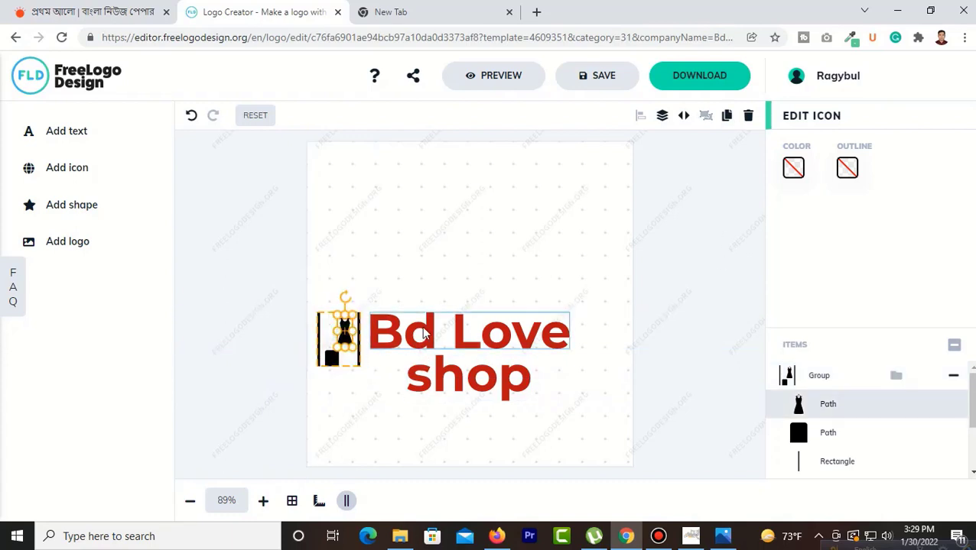
click(794, 169)
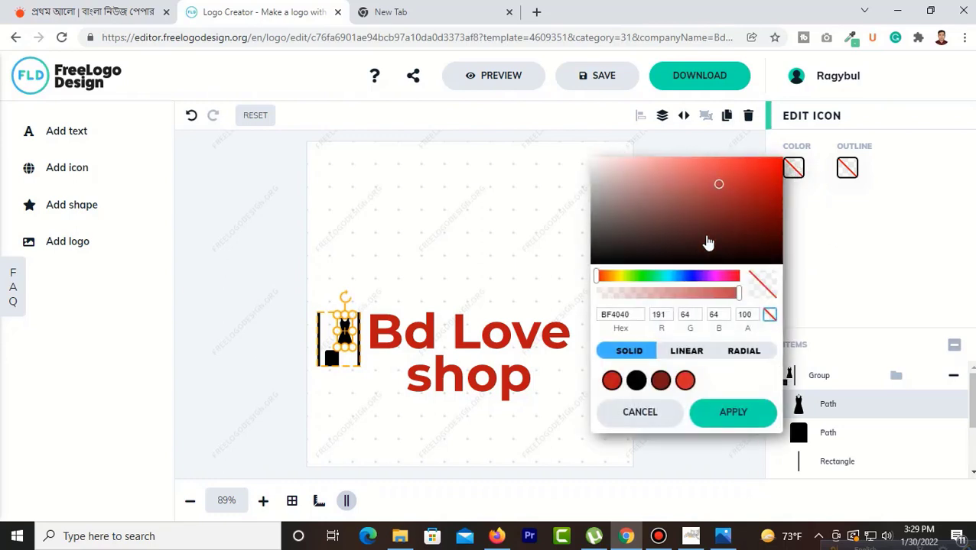
drag(738, 205, 776, 131)
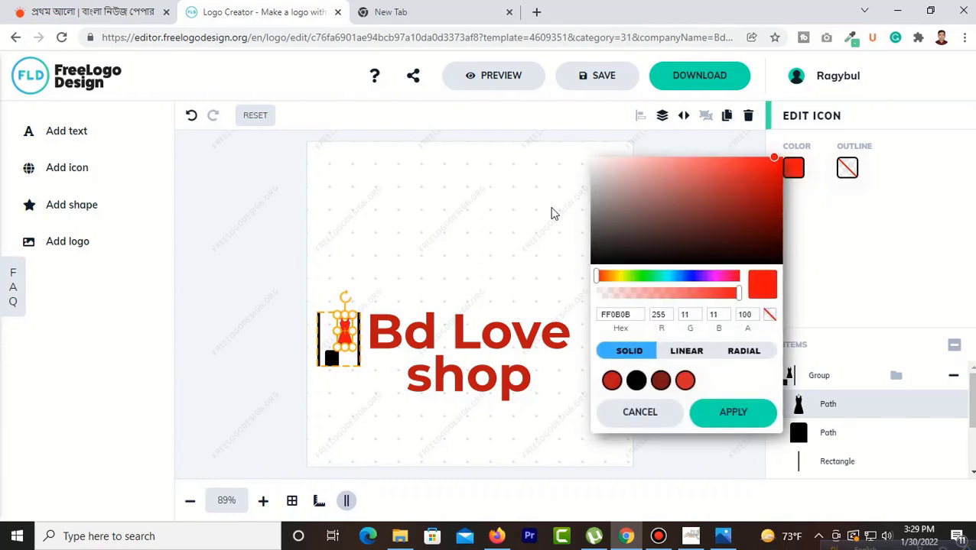
click(336, 369)
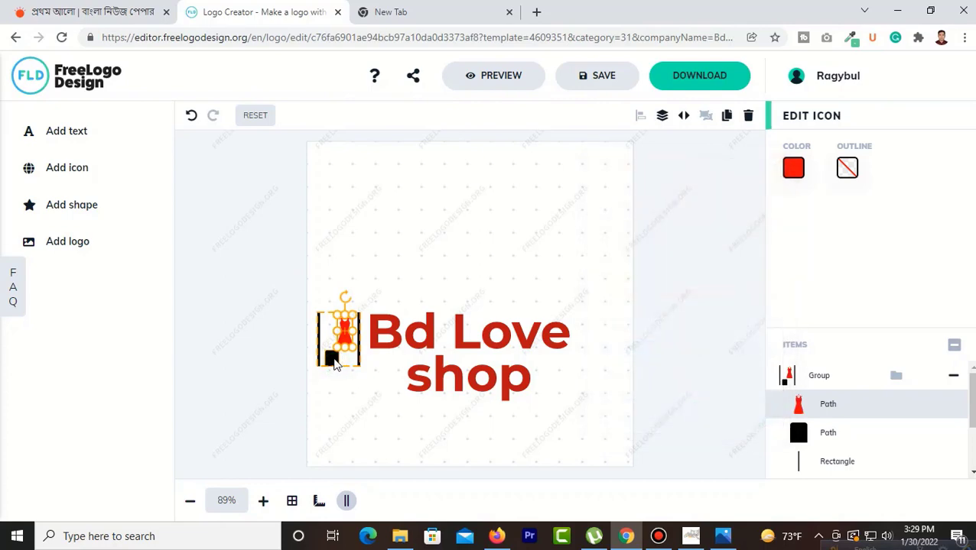
- Recolour only the square shape inside the fitting-room icon to solid yellow FFE300
click(333, 360)
click(794, 170)
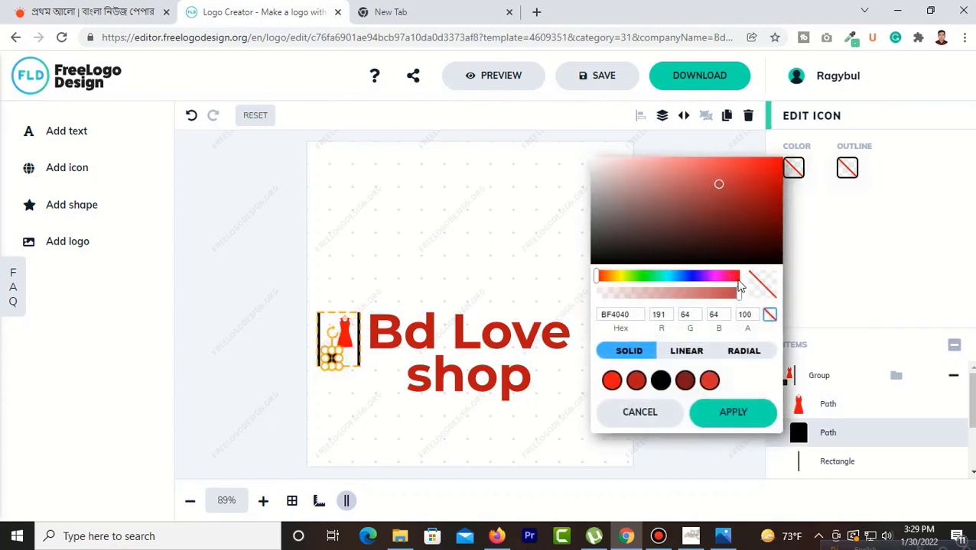
click(618, 276)
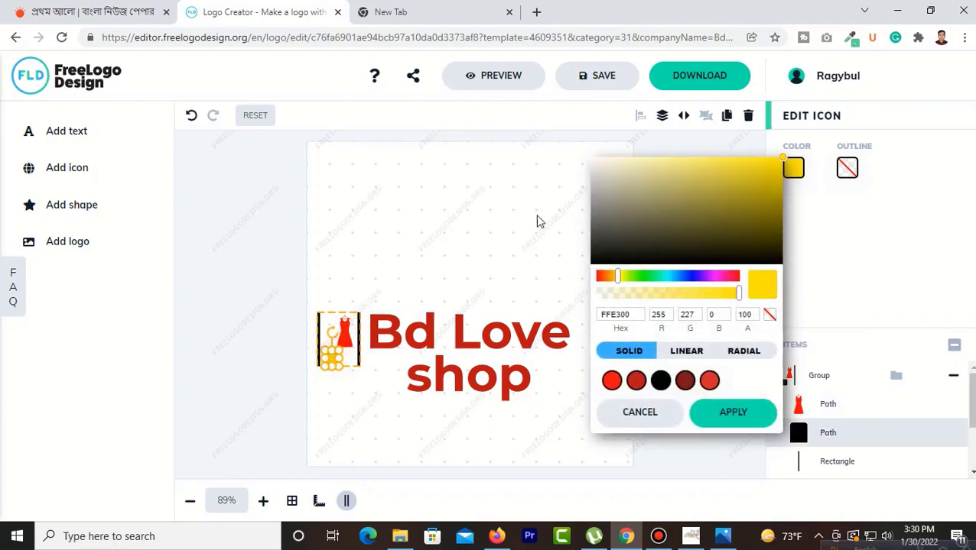
click(365, 388)
click(360, 374)
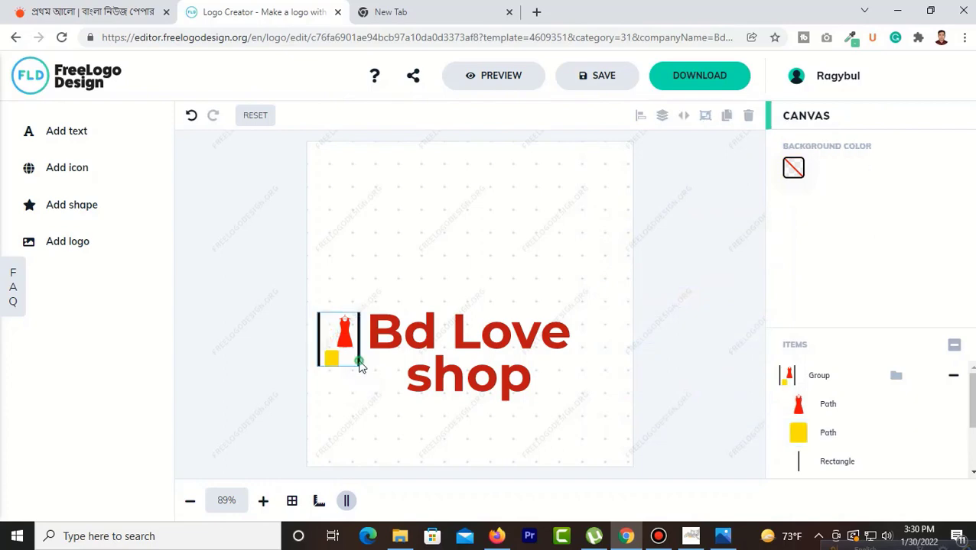
- Recolour the whole fitting-room icon, including its two vertical bars, to one solid bright red
click(359, 364)
click(793, 169)
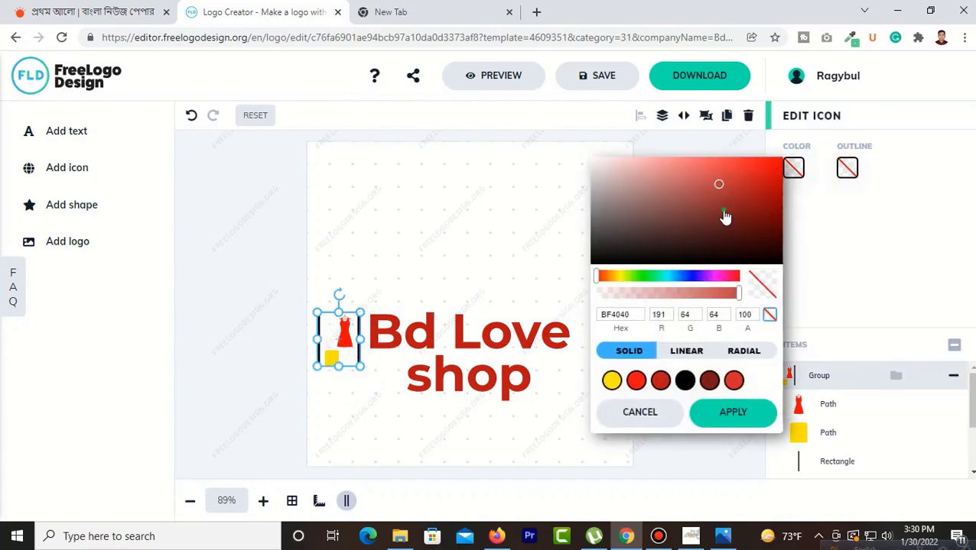
drag(725, 214, 782, 158)
click(362, 405)
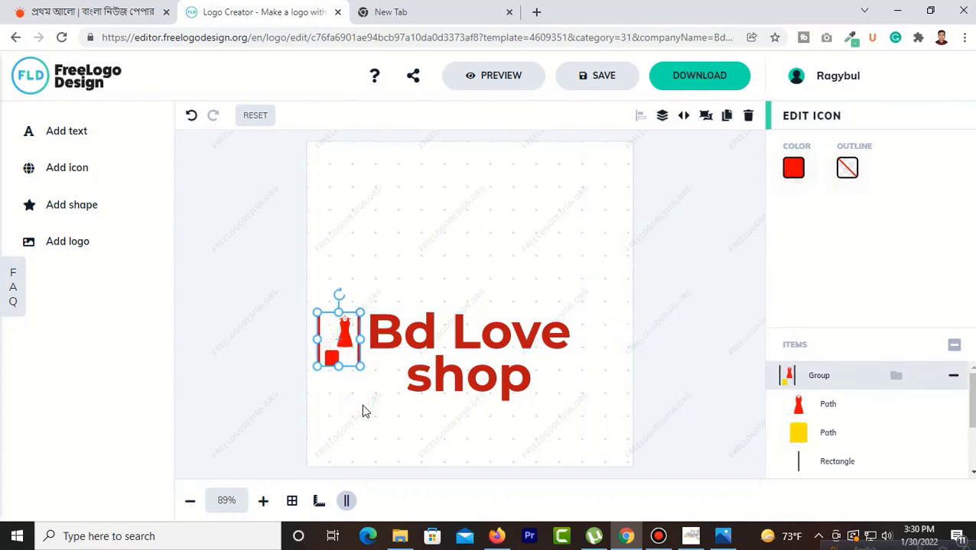
click(362, 405)
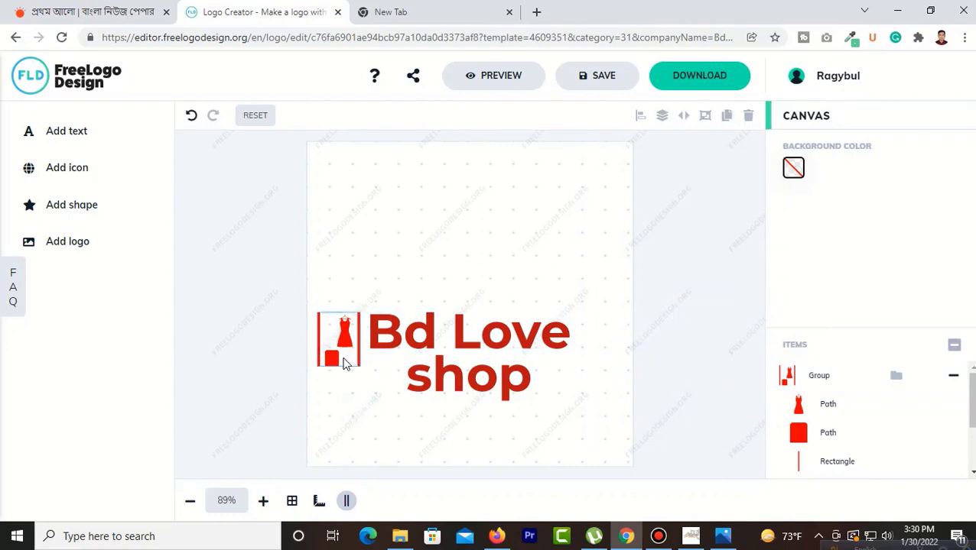
- Change the font of the "Bd Love" text to Allerta Stencil
click(403, 334)
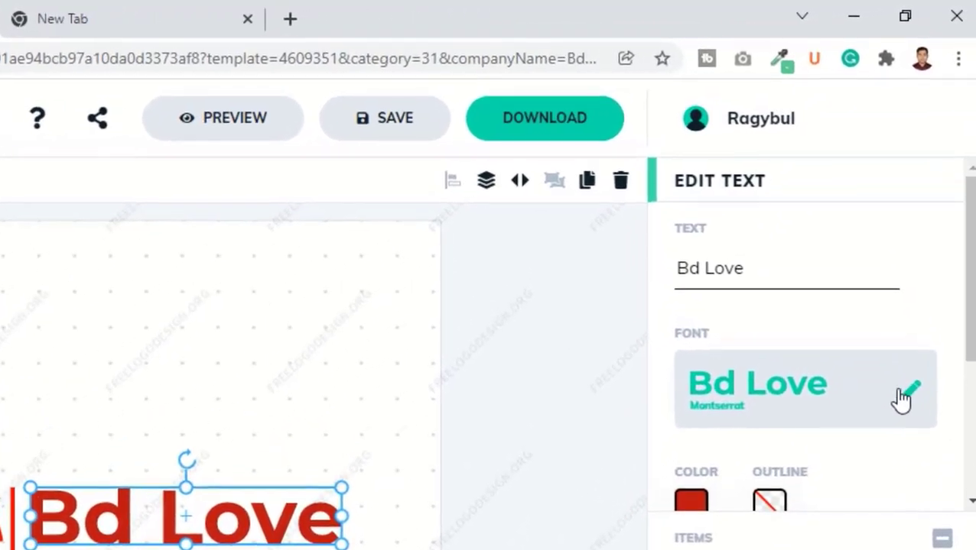
click(913, 394)
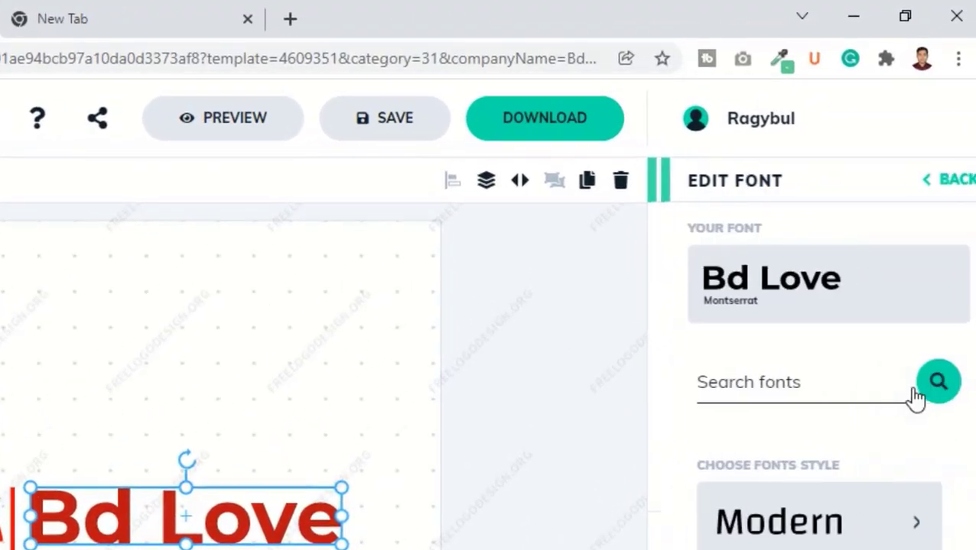
scroll(910, 436, down, 1)
scroll(818, 489, down, 1)
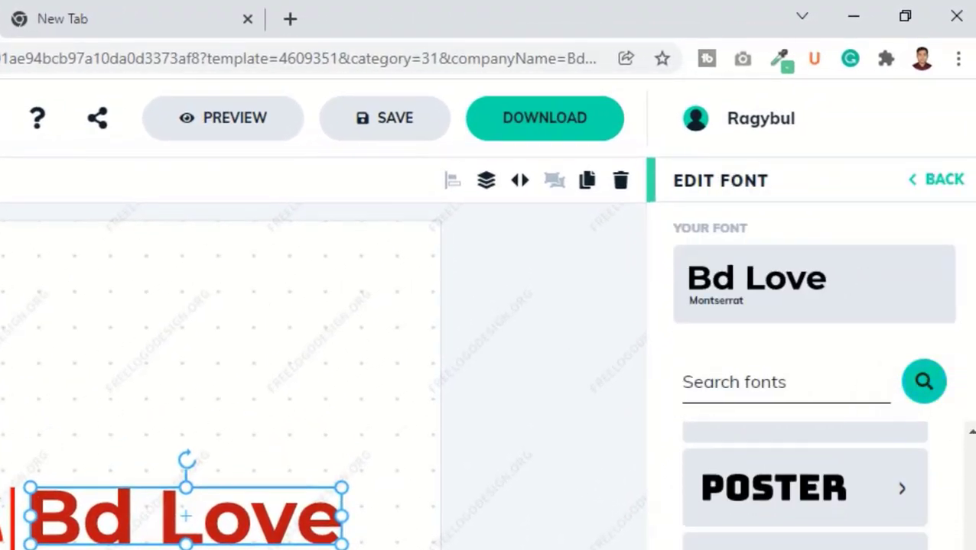
click(819, 513)
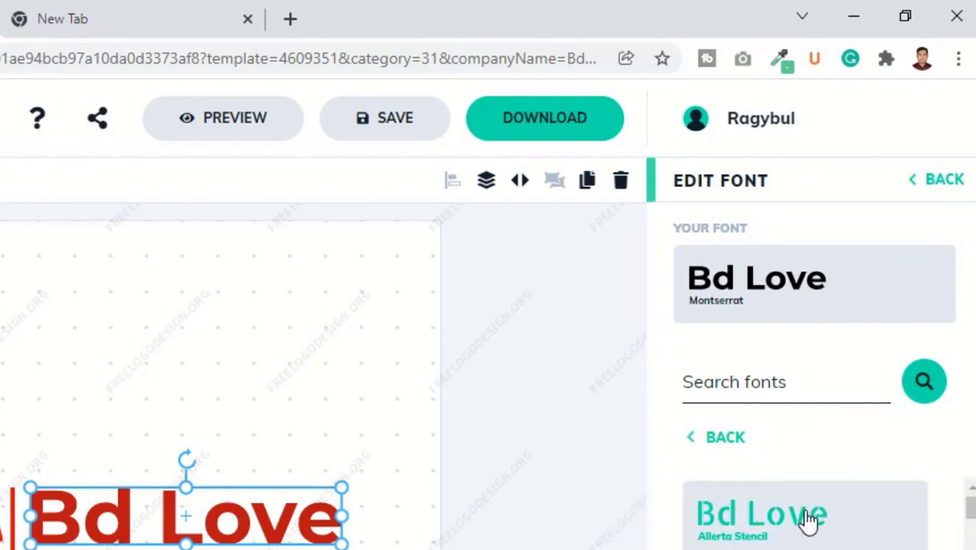
click(777, 529)
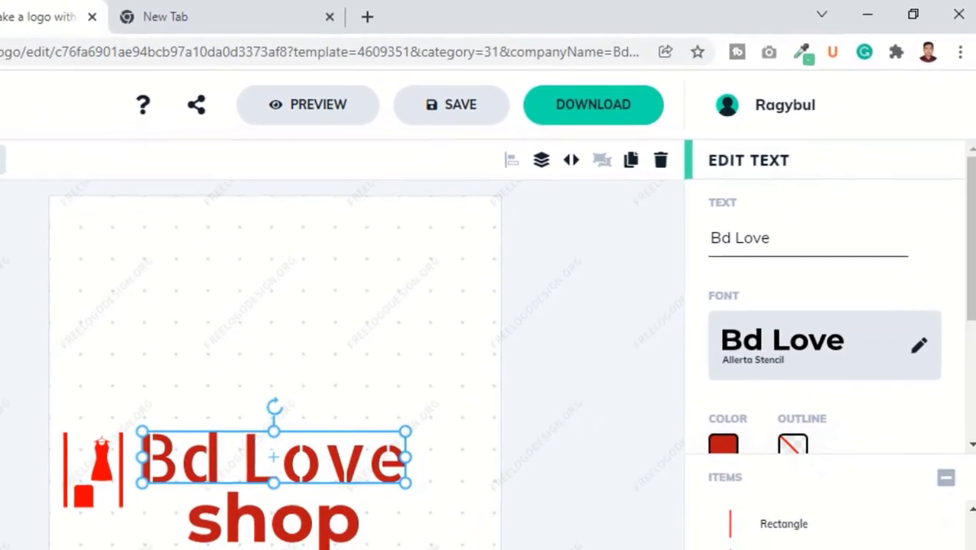
- Try the brownish colour 774A4A on the "shop" text and settle on solid red FF0000
click(839, 483)
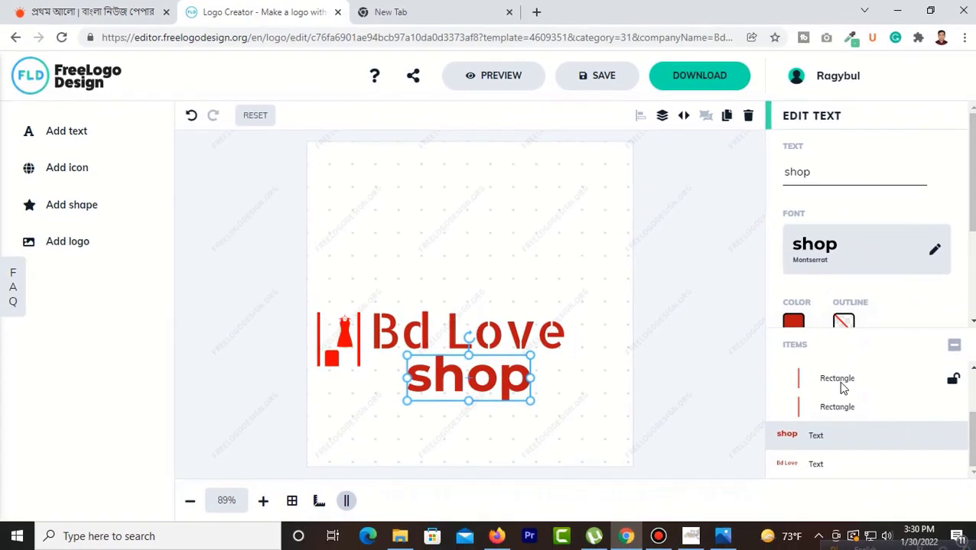
click(789, 327)
click(663, 302)
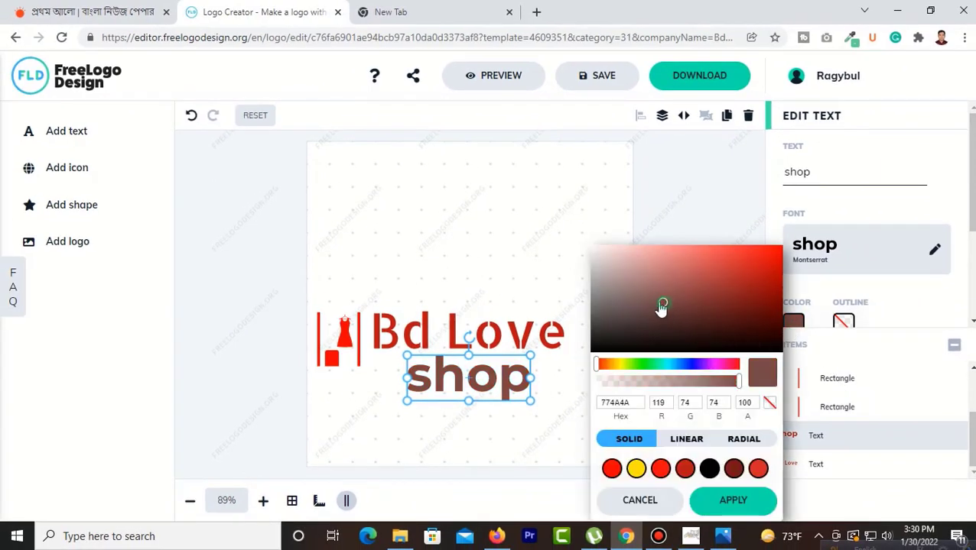
click(552, 274)
click(788, 321)
drag(740, 316, 920, 181)
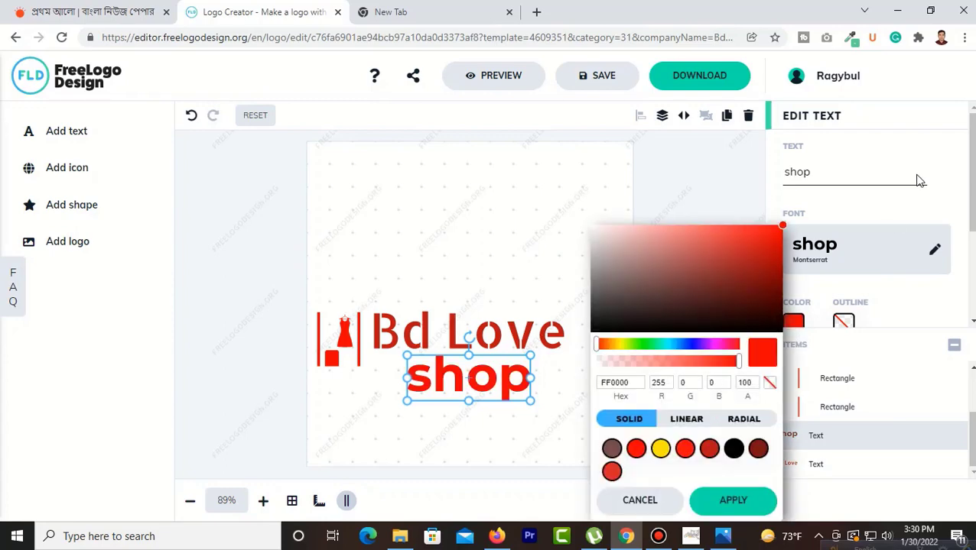
click(732, 189)
click(581, 203)
- Recolour the "Bd Love" text to solid red FF0000
click(536, 321)
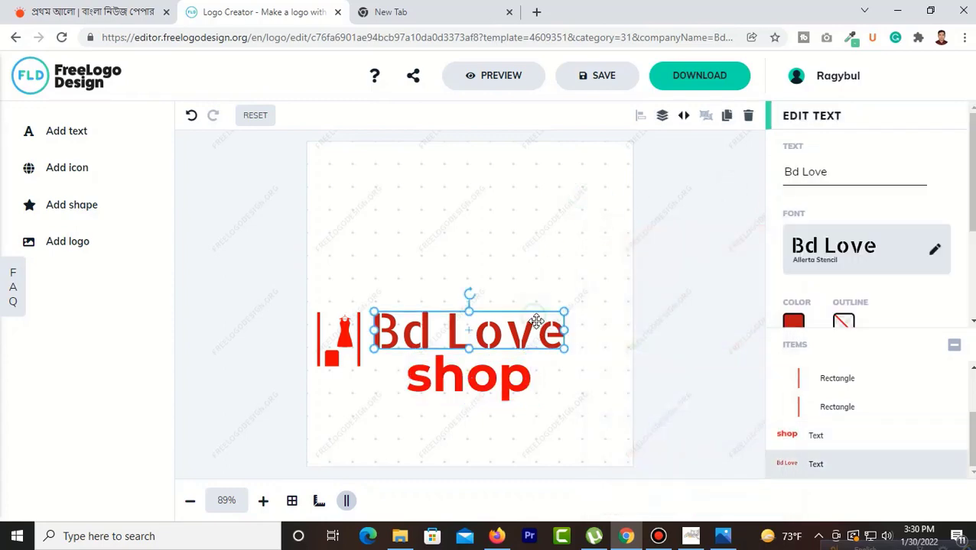
click(793, 322)
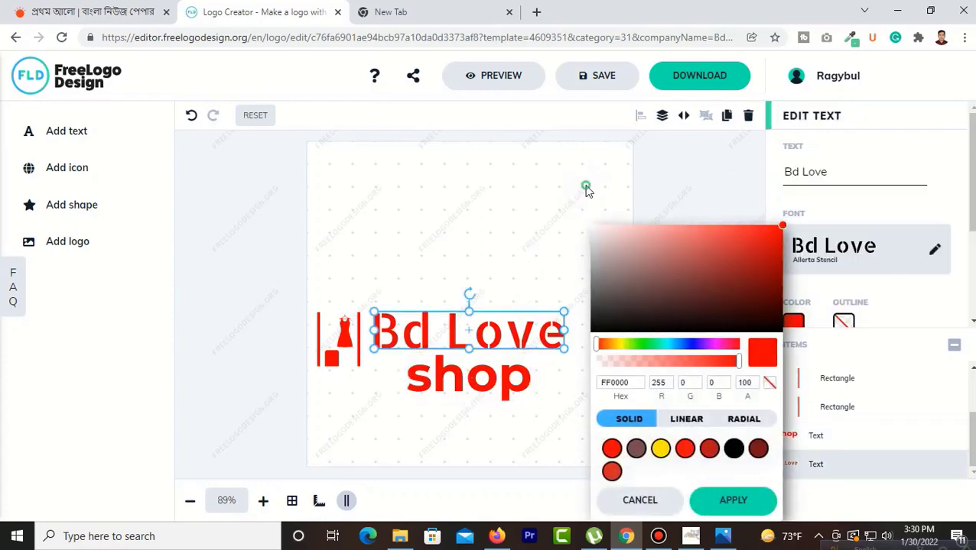
click(586, 190)
click(557, 203)
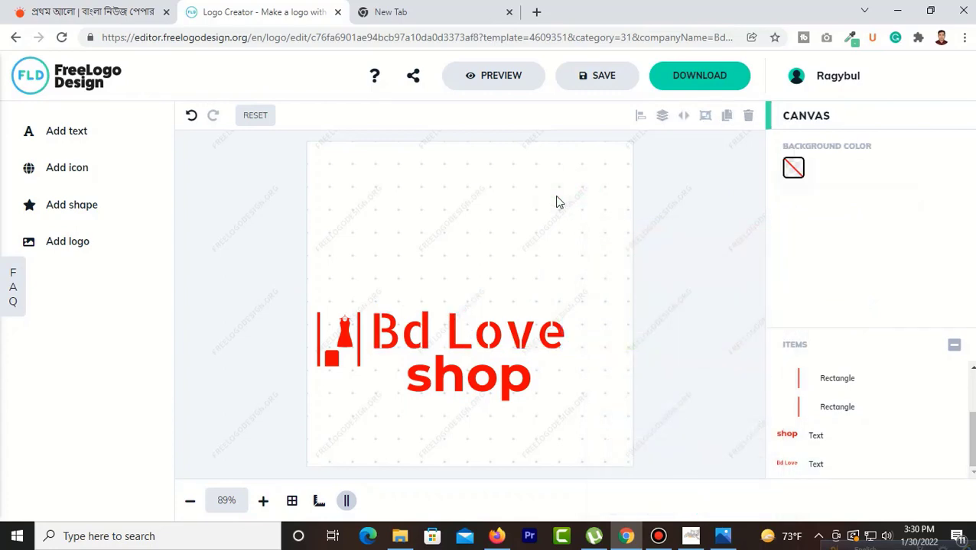
- Restyle both texts in a heavy all-caps block font and place the enlarged dress icon above them
click(478, 346)
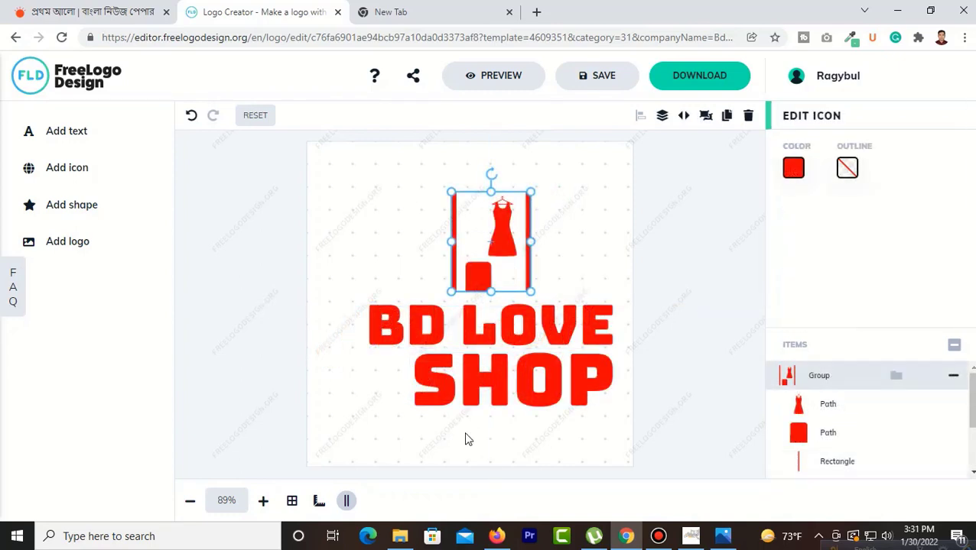
click(470, 454)
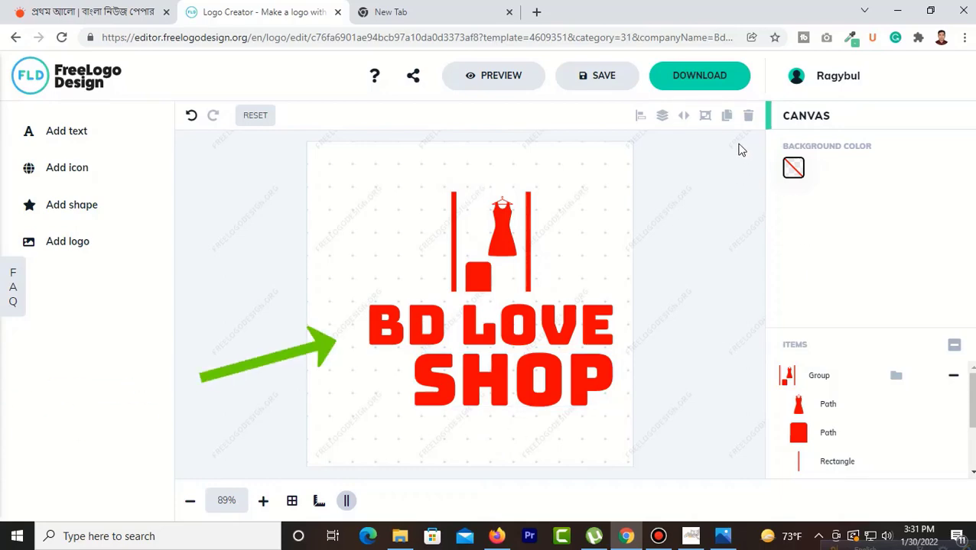
- Download the finished logo as the free low-res 200 x 200 pixels PNG and view the downloaded file
click(678, 75)
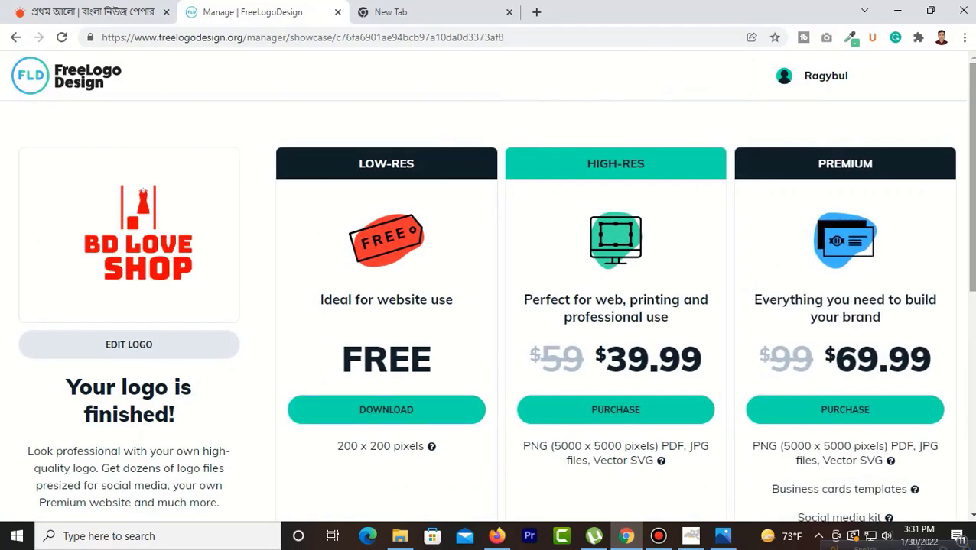
mouse_move(967, 159)
mouse_down()
mouse_move(967, 185)
mouse_move(968, 159)
mouse_up()
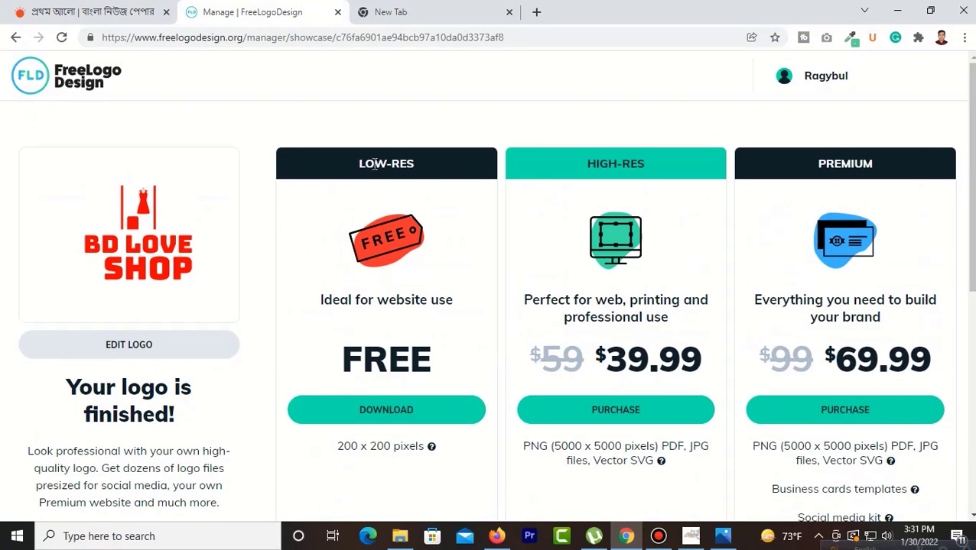
drag(360, 162, 425, 178)
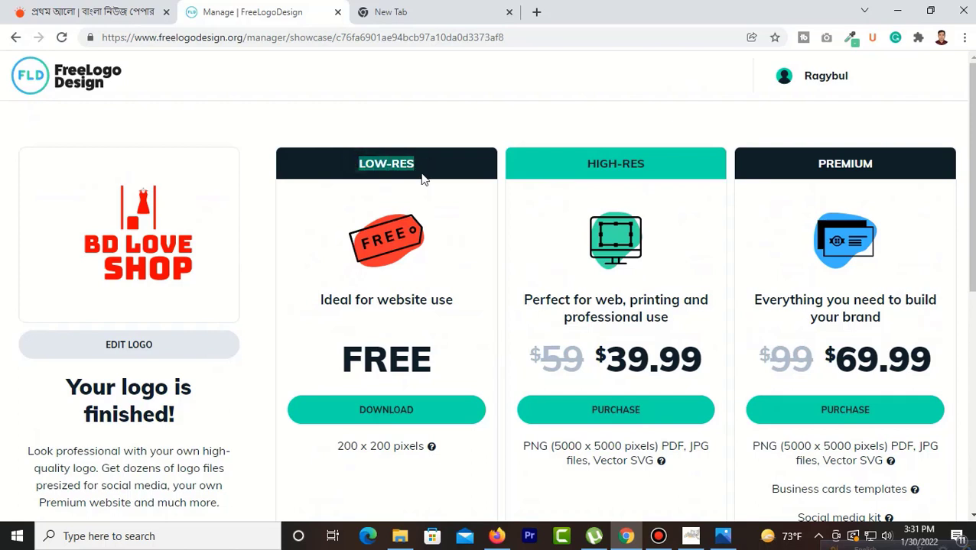
click(344, 360)
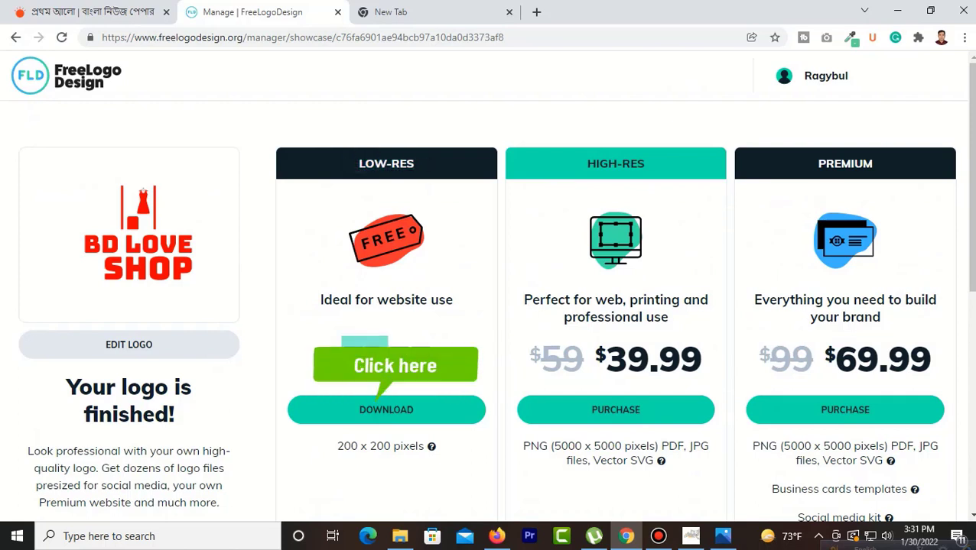
click(411, 421)
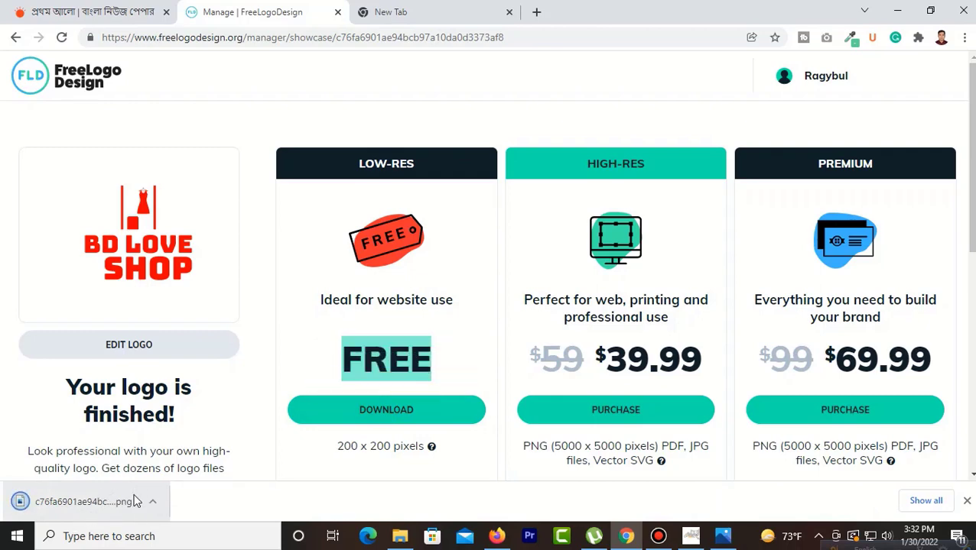
click(128, 511)
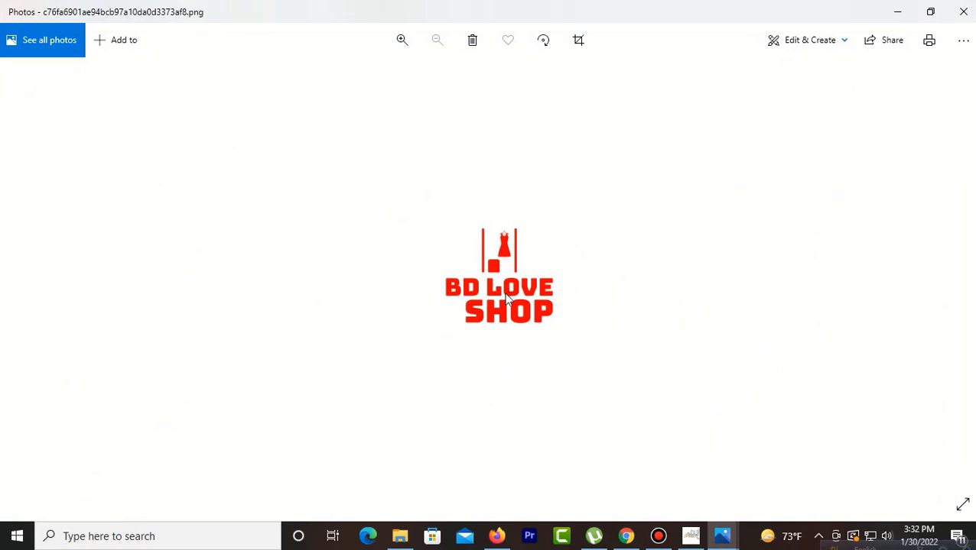
click(963, 11)
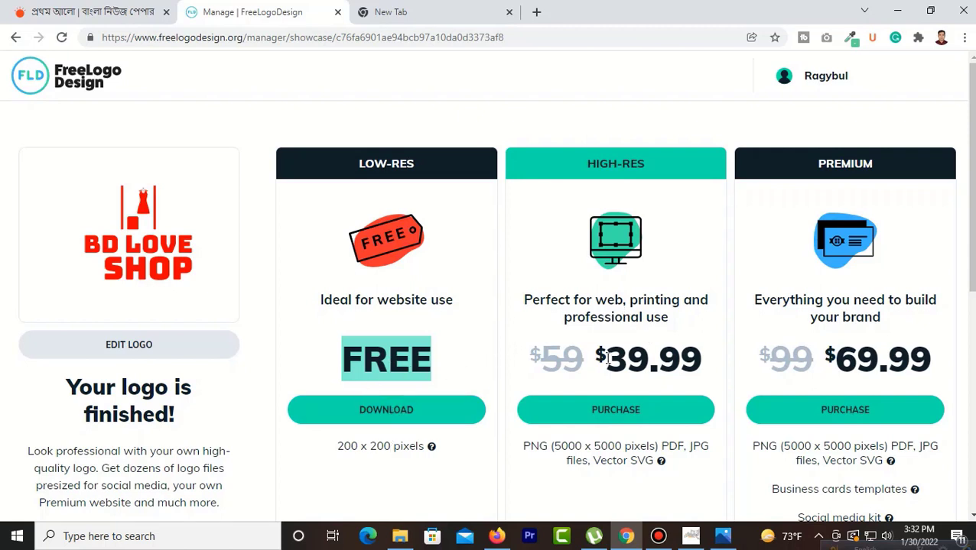
- Compare the high-res plan's price with the low-res plan's pixel size and price
drag(606, 357, 727, 361)
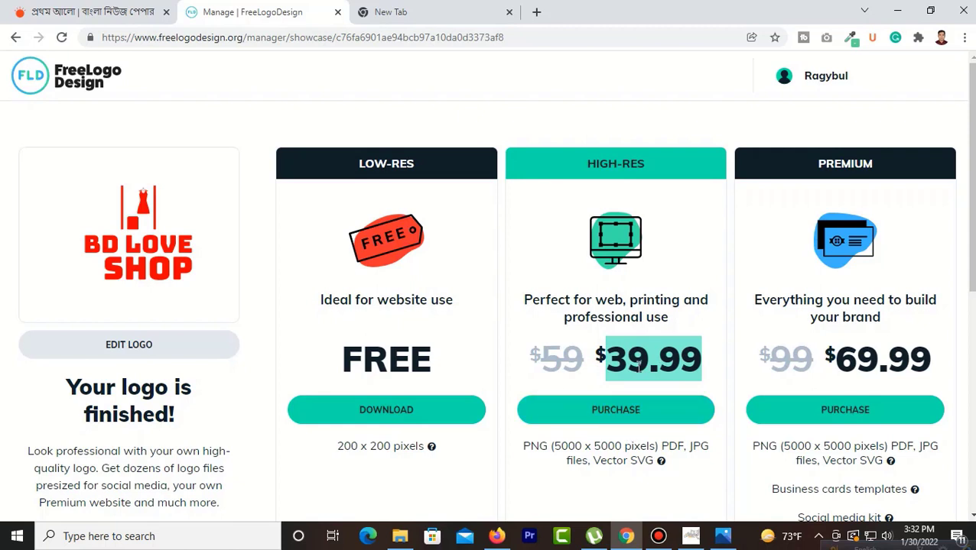
drag(427, 451, 331, 444)
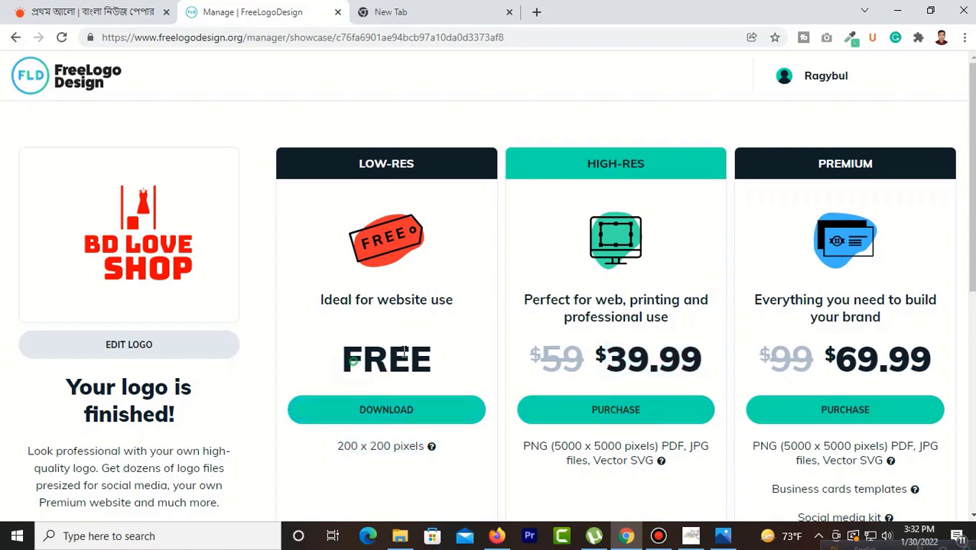
drag(363, 359, 440, 346)
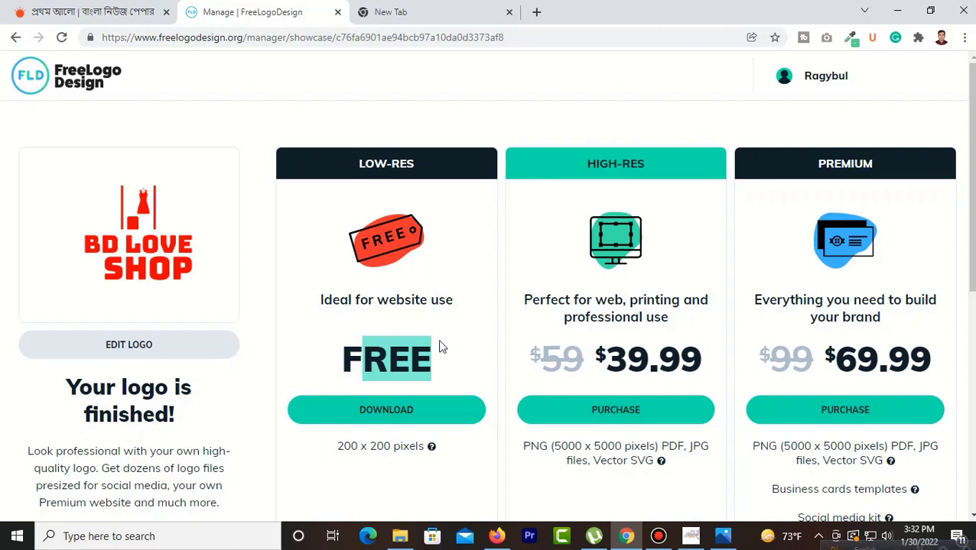